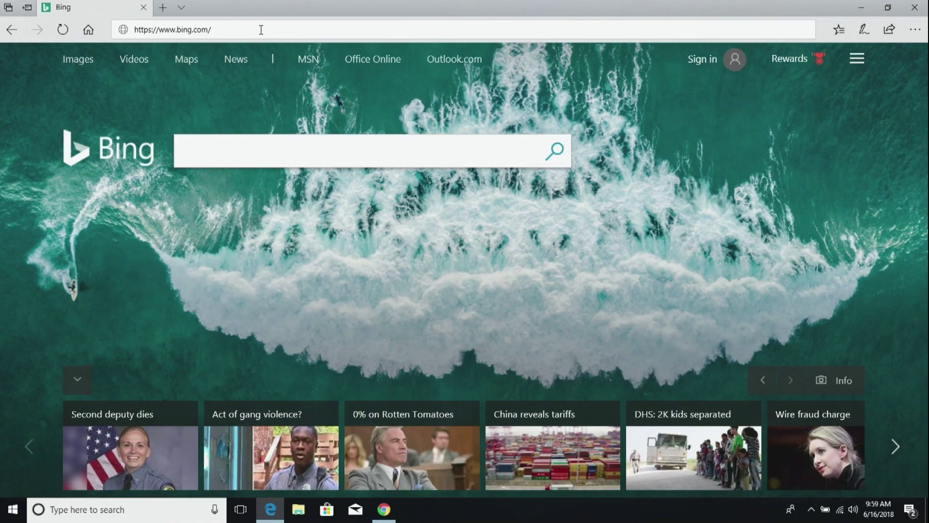
- Try loading the suggested office.com address and then office365.com in Edge
{"action": "left_click", "coordinate": [261, 30]}
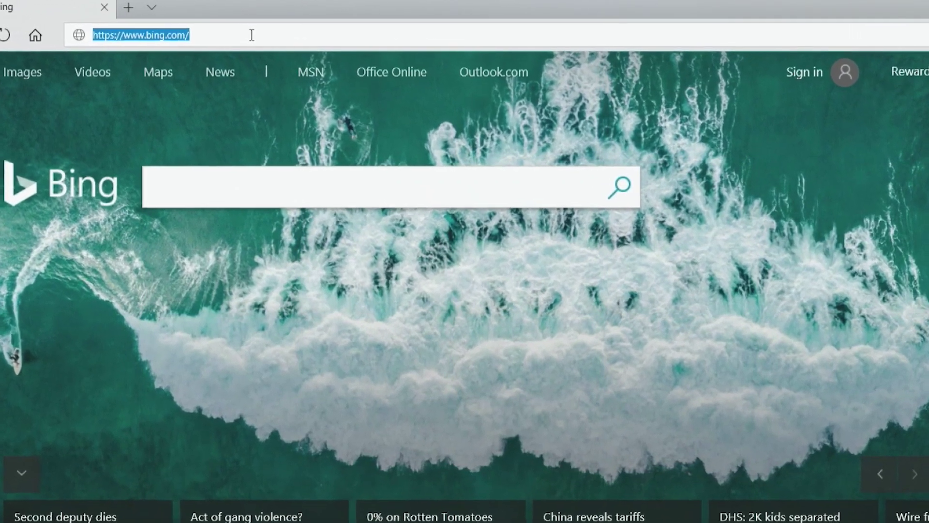
{"action": "type", "text": "office"}
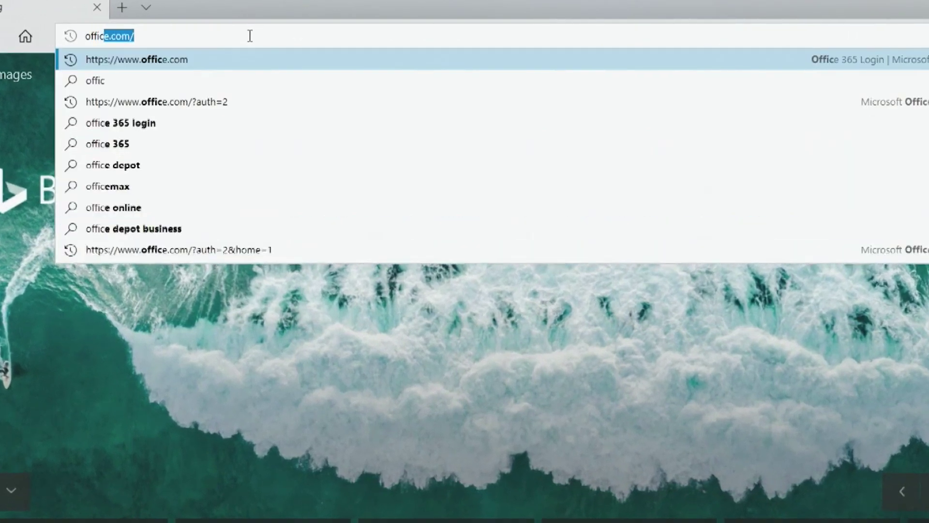
{"action": "key", "text": "Return"}
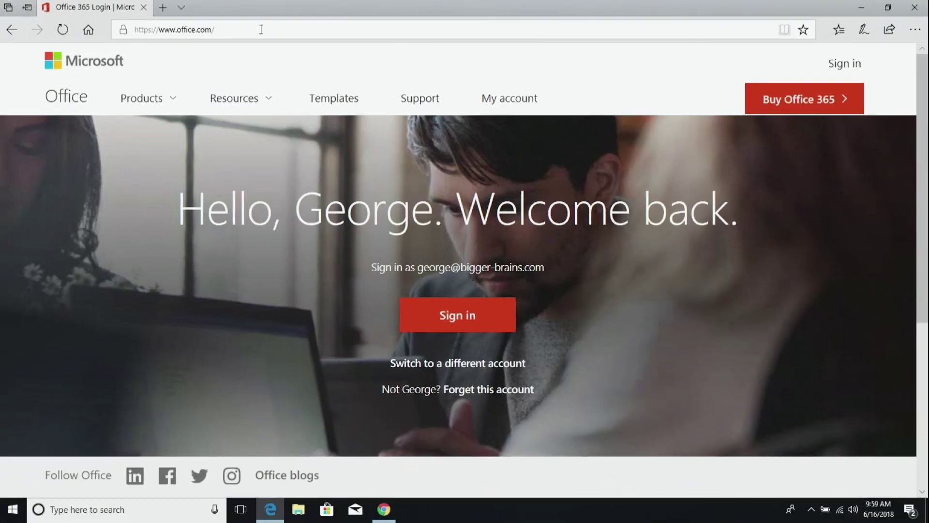
{"action": "left_click", "coordinate": [261, 29]}
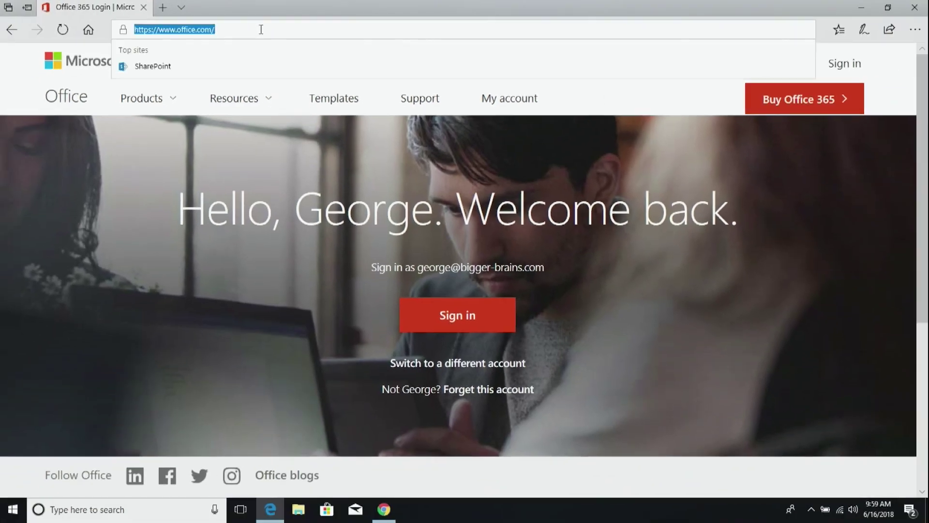
{"action": "type", "text": "office365.com"}
{"action": "key", "text": "Return"}
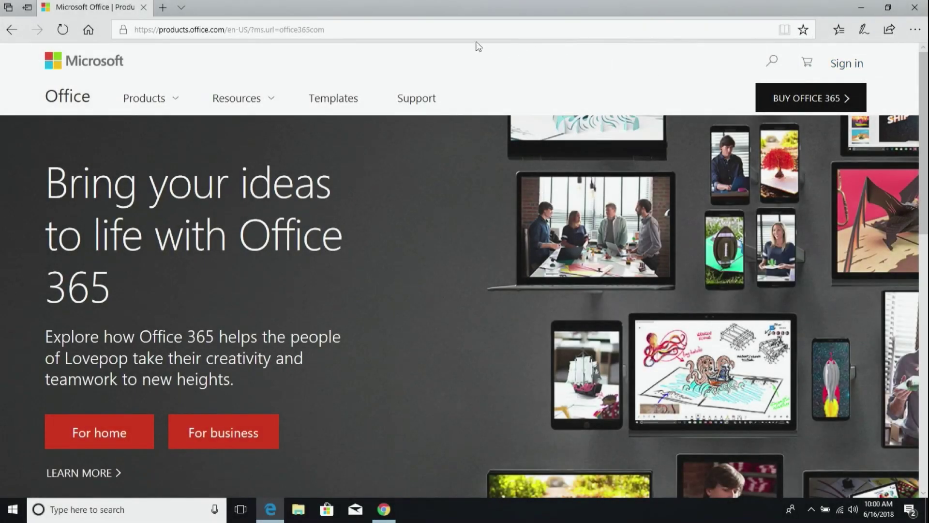
{"action": "left_click", "coordinate": [464, 34]}
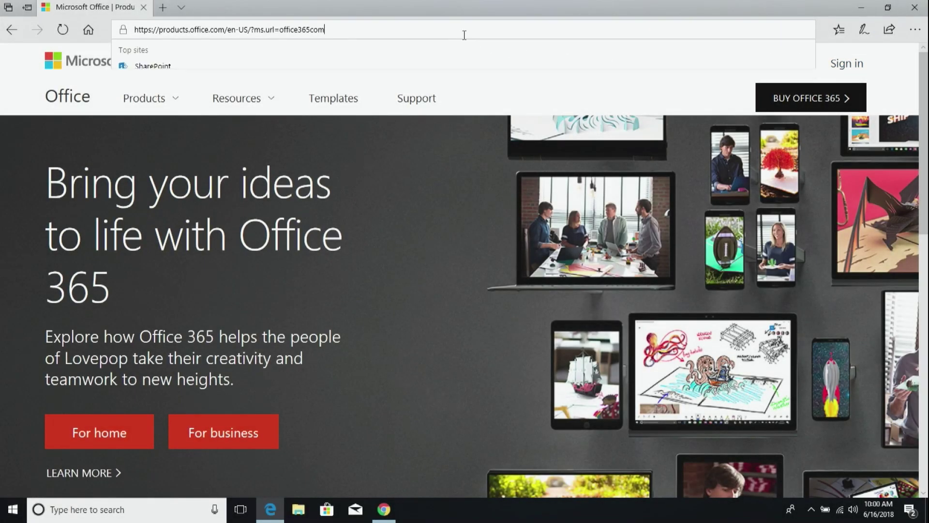
{"action": "type", "text": "offi"}
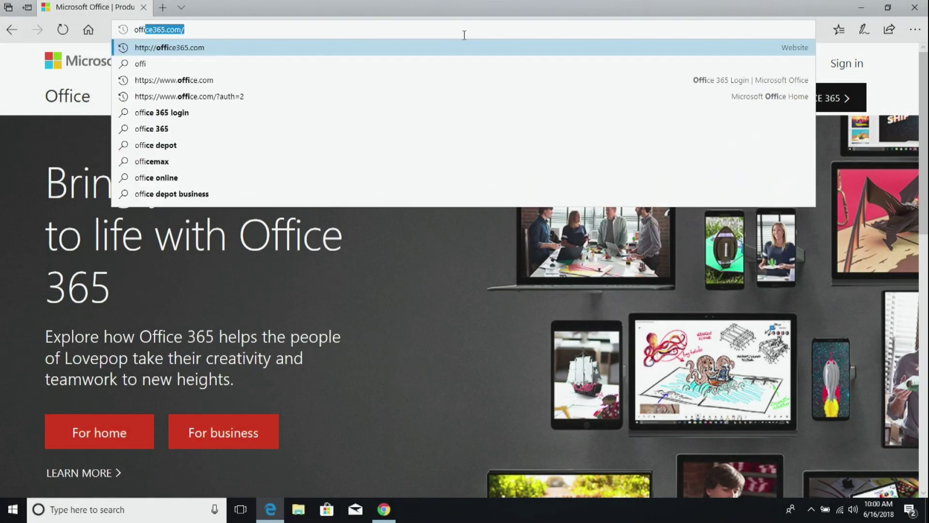
{"action": "key", "text": "Return"}
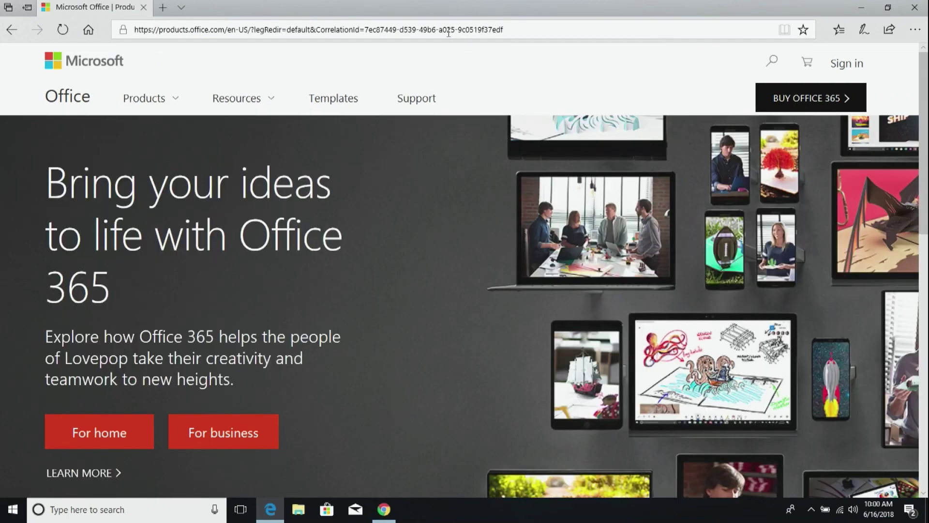
{"action": "left_click", "coordinate": [448, 32]}
{"action": "type", "text": "office"}
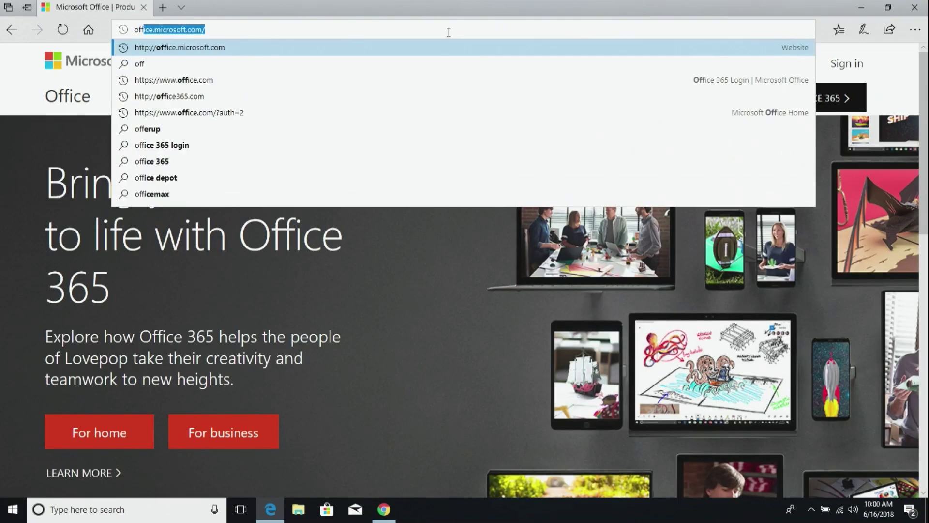
{"action": "key", "text": "Return"}
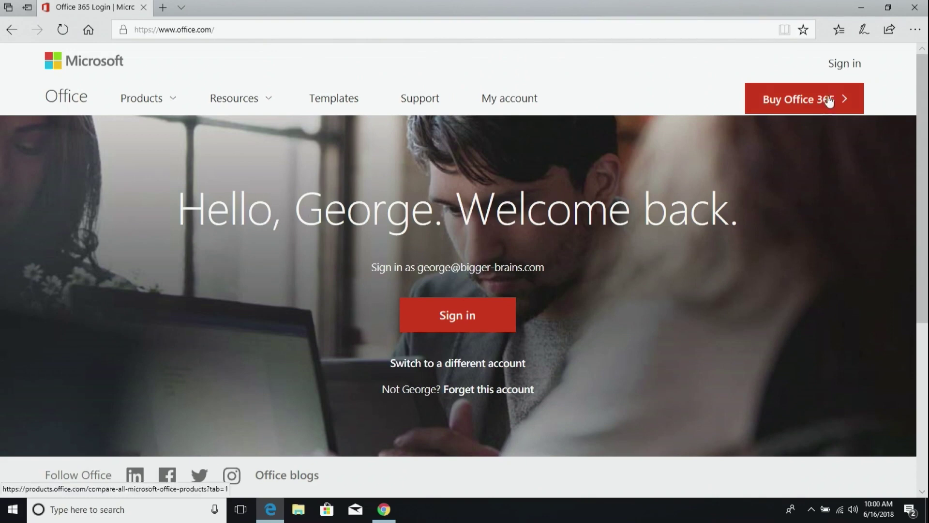
- Start signing in, try it in an InPrivate window, then close it and return to Pick an account
{"action": "left_click", "coordinate": [845, 63]}
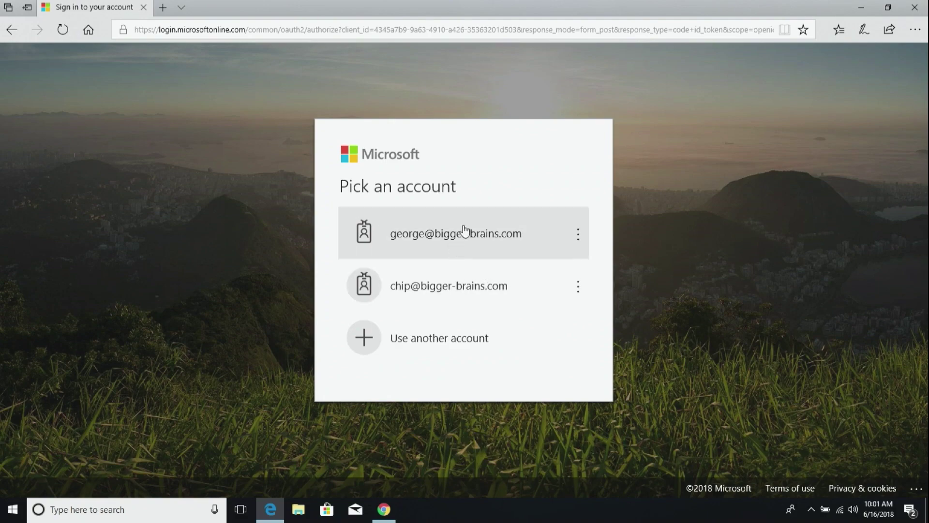
{"action": "left_click", "coordinate": [915, 30]}
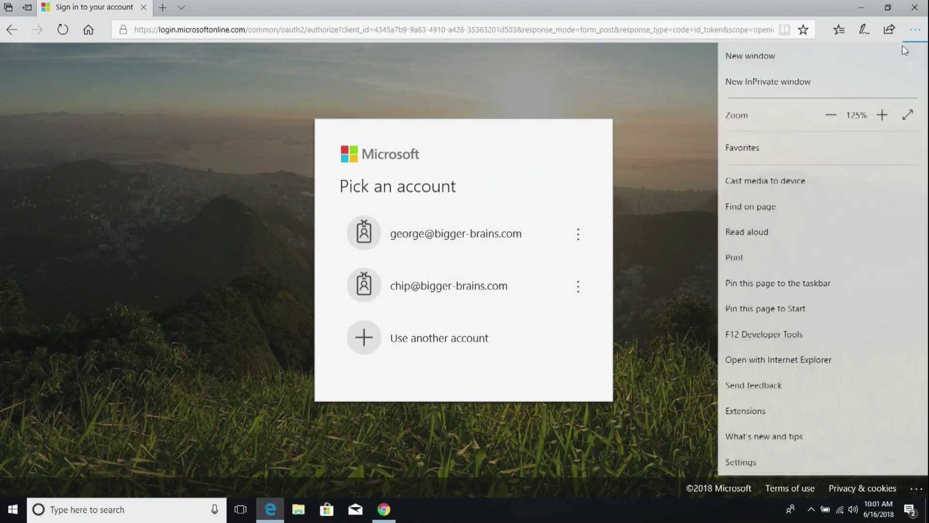
{"action": "left_click", "coordinate": [782, 86]}
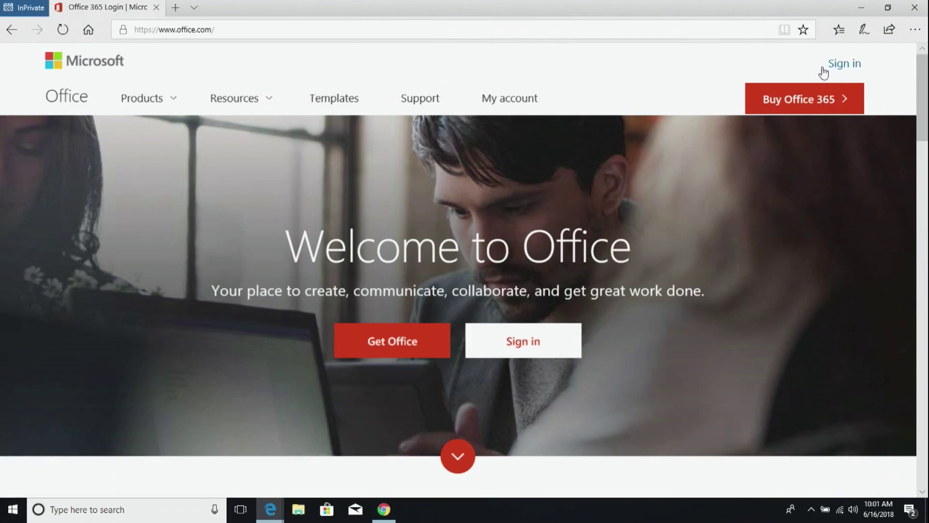
{"action": "left_click", "coordinate": [838, 67]}
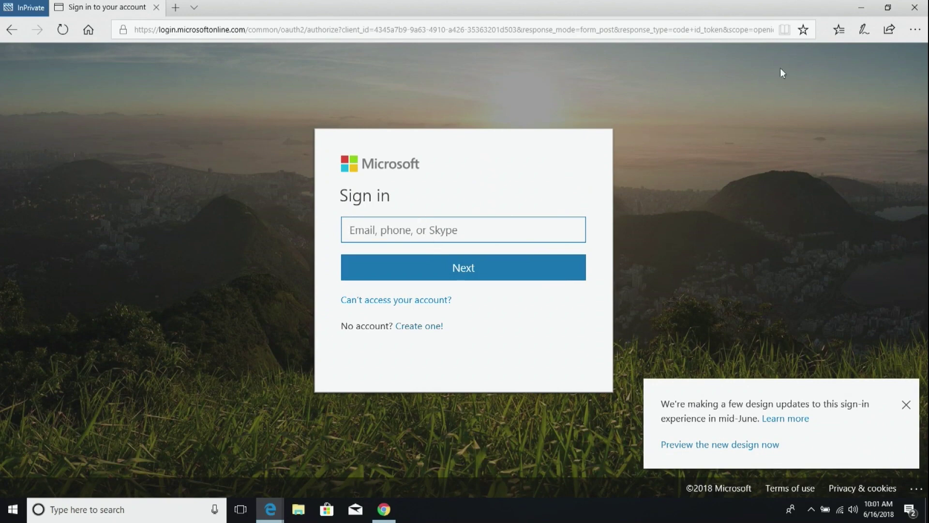
{"action": "left_click", "coordinate": [915, 7]}
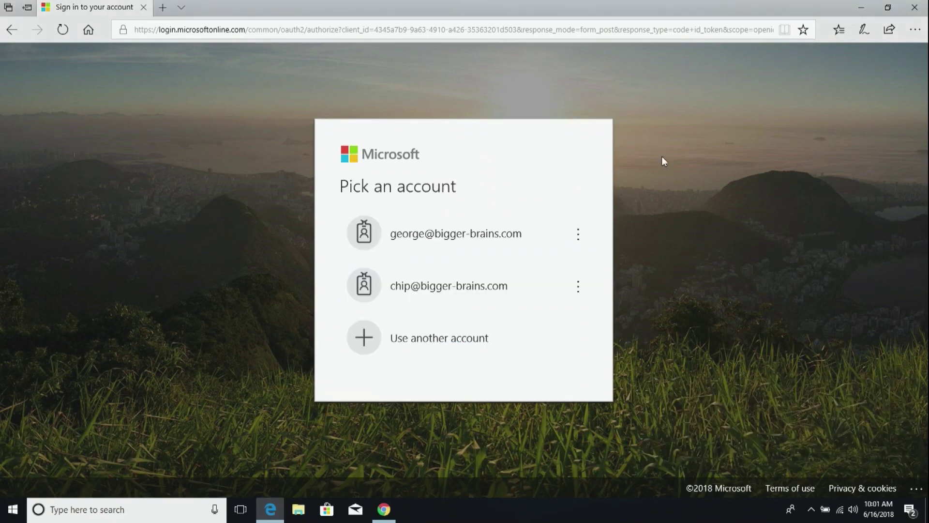
{"action": "left_click", "coordinate": [456, 237]}
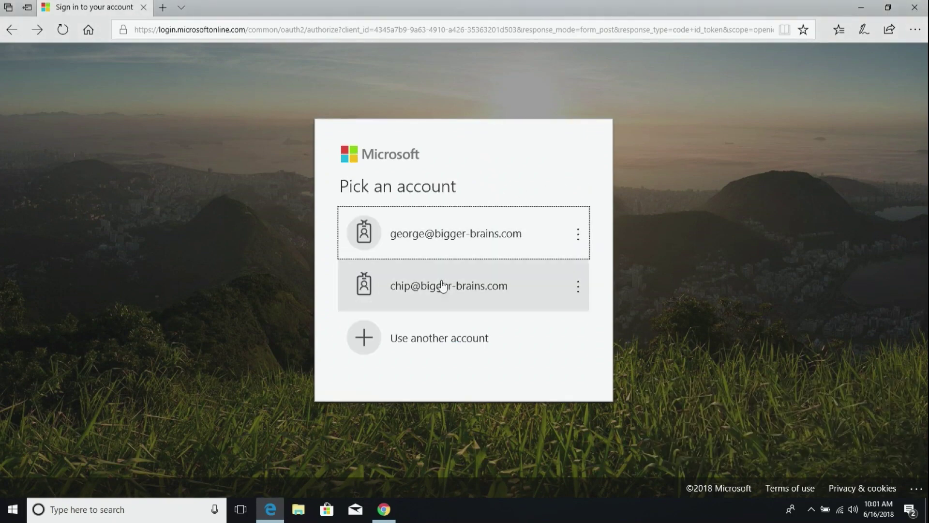
- Sign in with another account's e-mail as a Work or school account, entering its password
{"action": "left_click", "coordinate": [419, 347]}
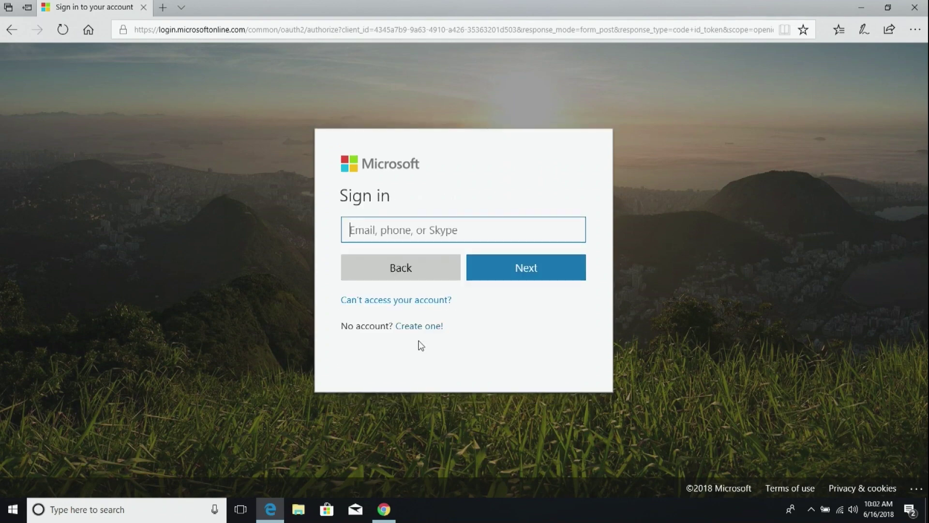
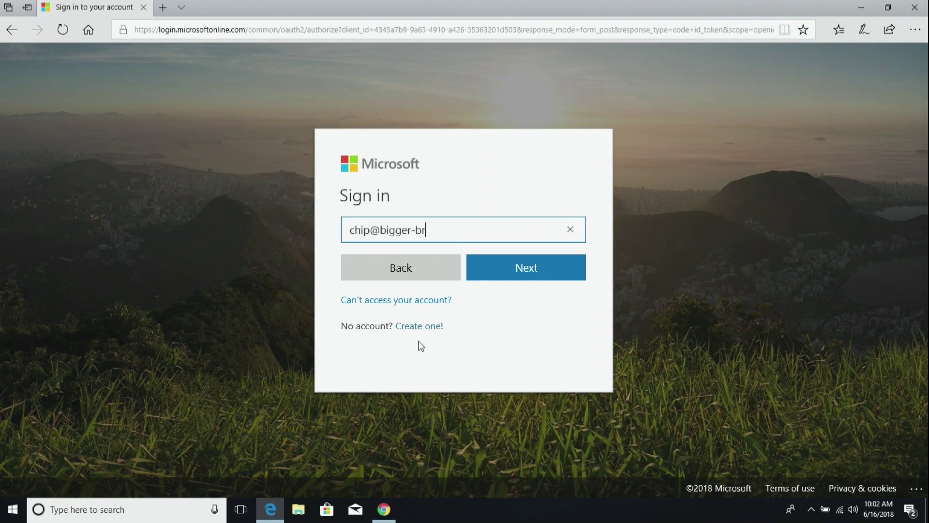
{"action": "key", "text": "Return"}
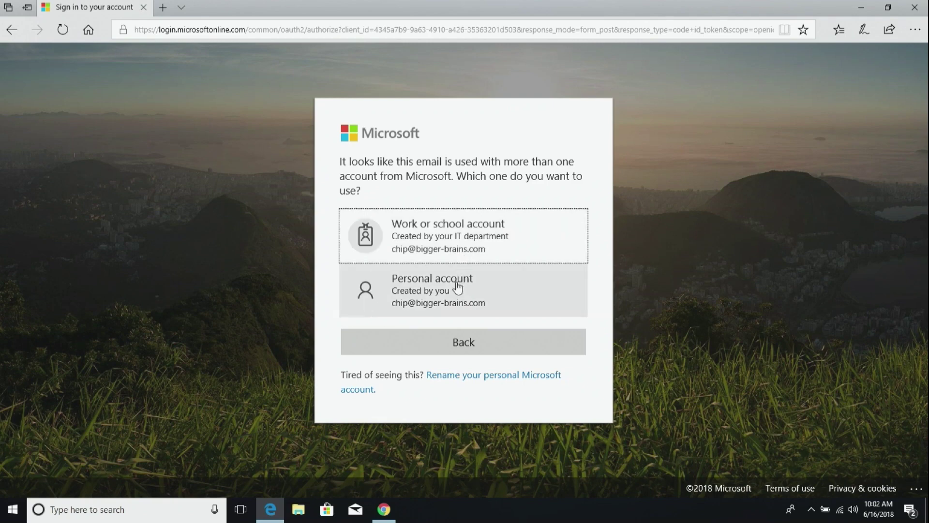
{"action": "left_click", "coordinate": [464, 240]}
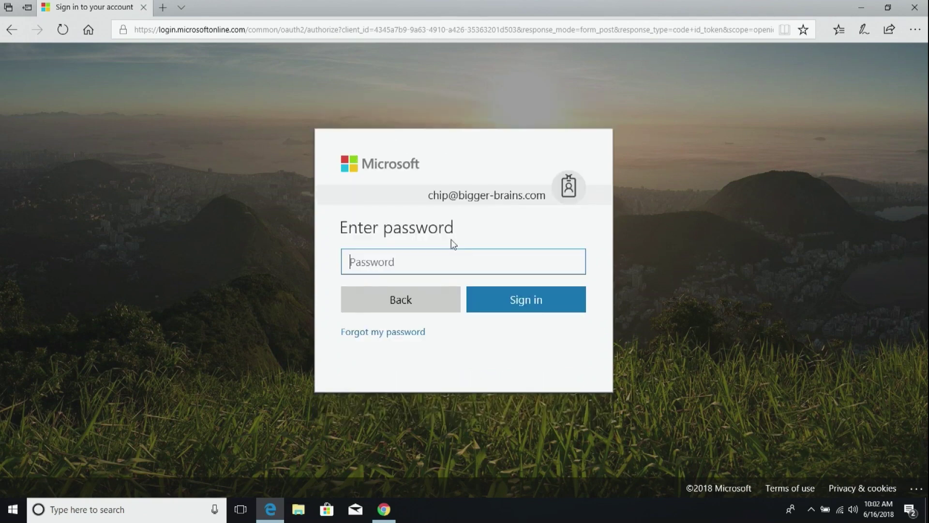
{"action": "type", "text": "••••"}
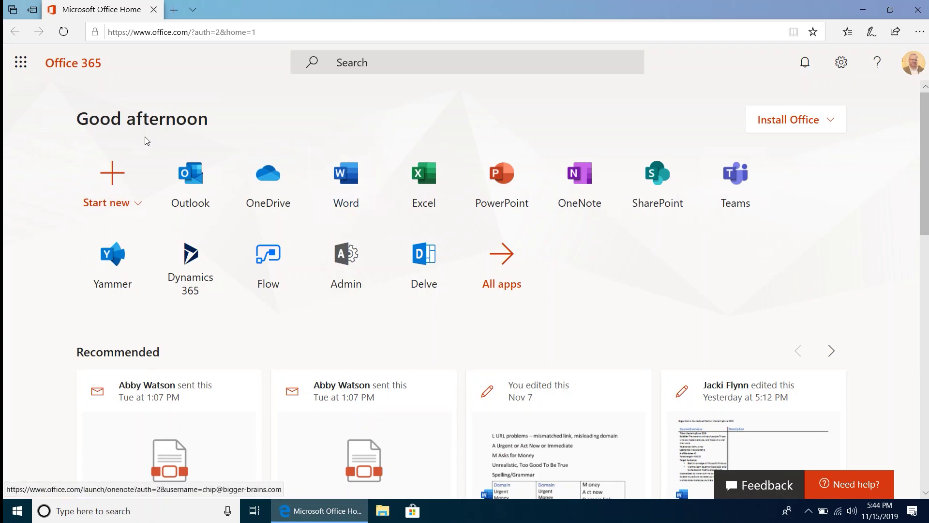
{"action": "scroll", "coordinate": [418, 248], "scroll_direction": "down", "scroll_amount": 2}
{"action": "scroll", "coordinate": [426, 239], "scroll_direction": "down", "scroll_amount": 4}
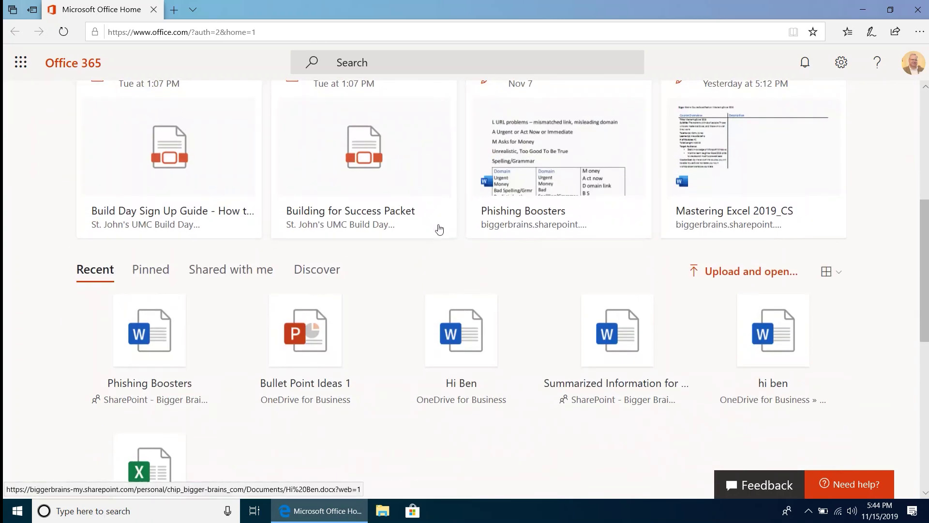
{"action": "scroll", "coordinate": [332, 280], "scroll_direction": "down", "scroll_amount": 7}
{"action": "scroll", "coordinate": [331, 284], "scroll_direction": "down", "scroll_amount": 1}
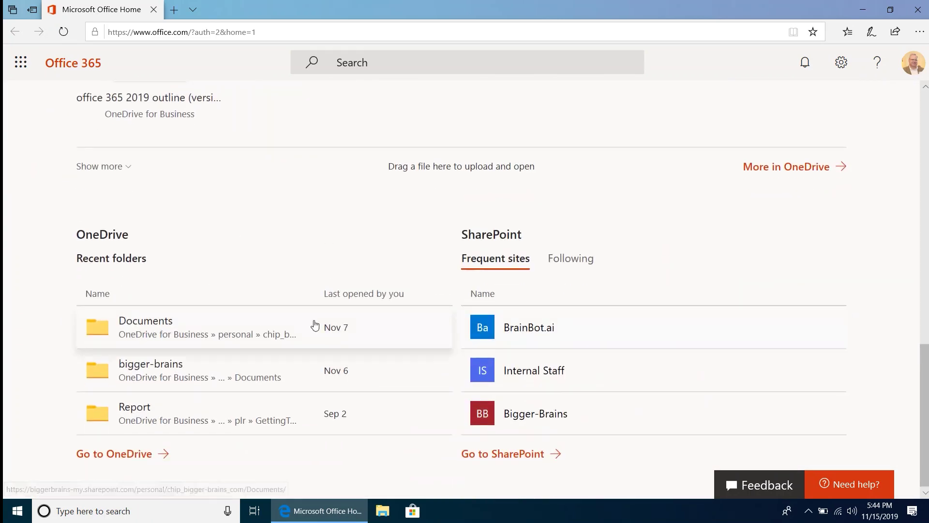
{"action": "scroll", "coordinate": [487, 305], "scroll_direction": "up", "scroll_amount": 2}
{"action": "scroll", "coordinate": [486, 305], "scroll_direction": "up", "scroll_amount": 12}
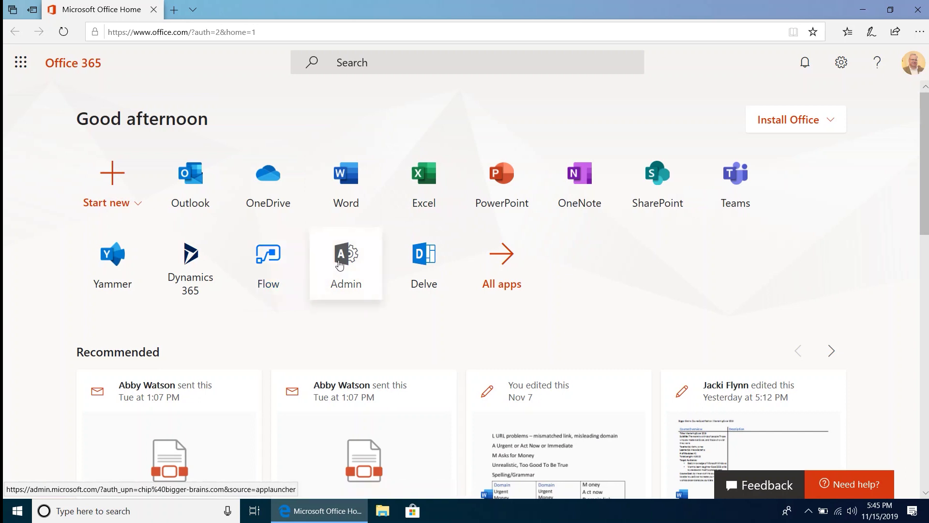
{"action": "left_click", "coordinate": [505, 264]}
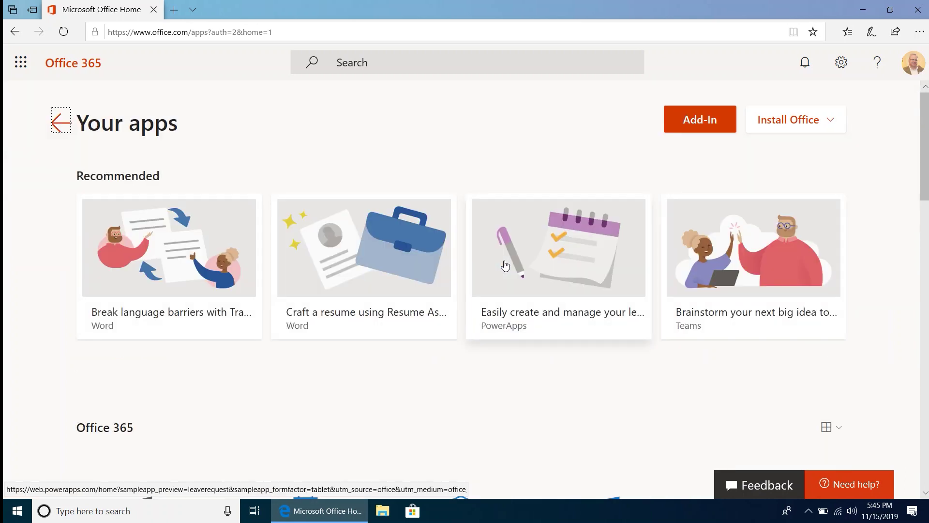
- Scroll through the All apps list, then go back to the Office home page
{"action": "scroll", "coordinate": [369, 251], "scroll_direction": "down", "scroll_amount": 5}
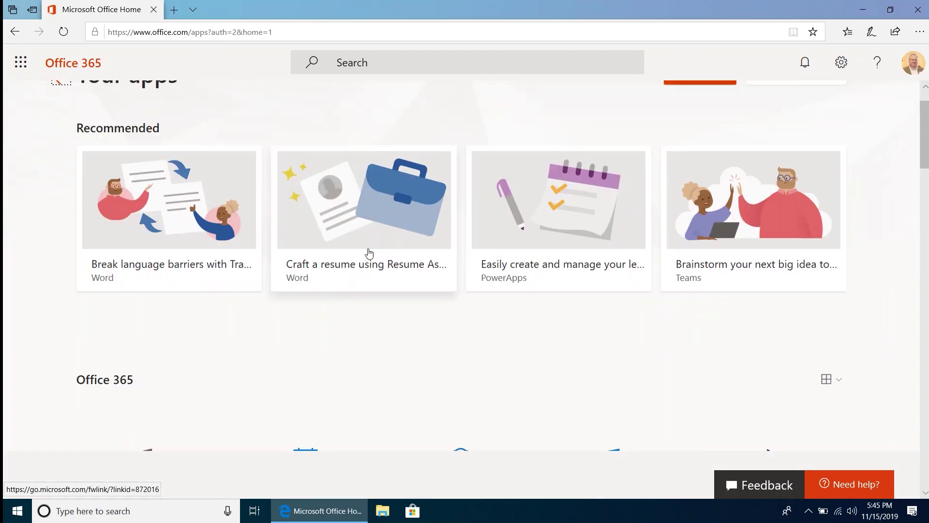
{"action": "scroll", "coordinate": [375, 283], "scroll_direction": "up", "scroll_amount": 5}
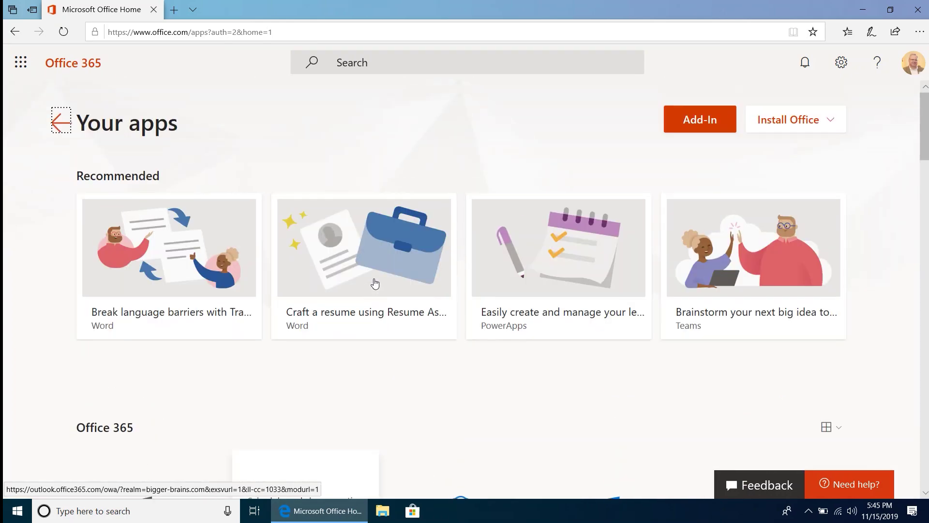
{"action": "scroll", "coordinate": [630, 344], "scroll_direction": "down", "scroll_amount": 6}
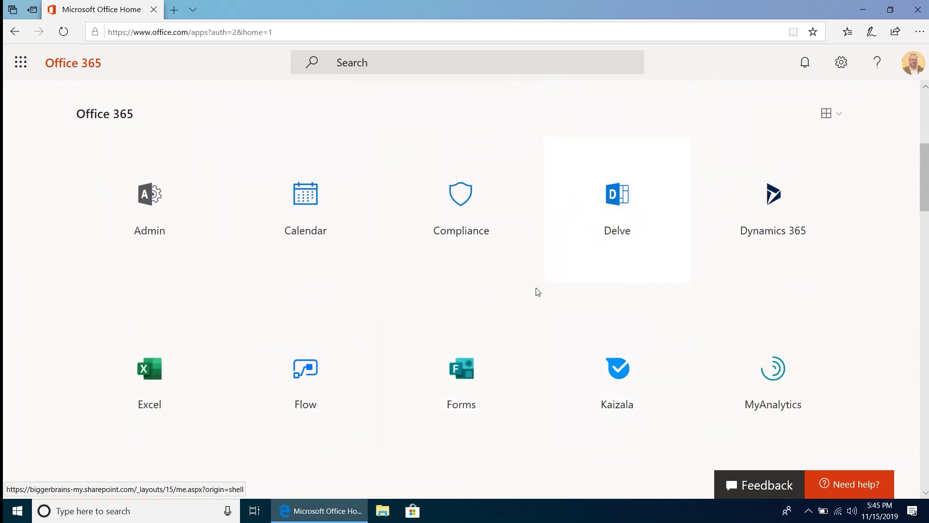
{"action": "scroll", "coordinate": [535, 292], "scroll_direction": "down", "scroll_amount": 6}
{"action": "scroll", "coordinate": [533, 295], "scroll_direction": "down", "scroll_amount": 8}
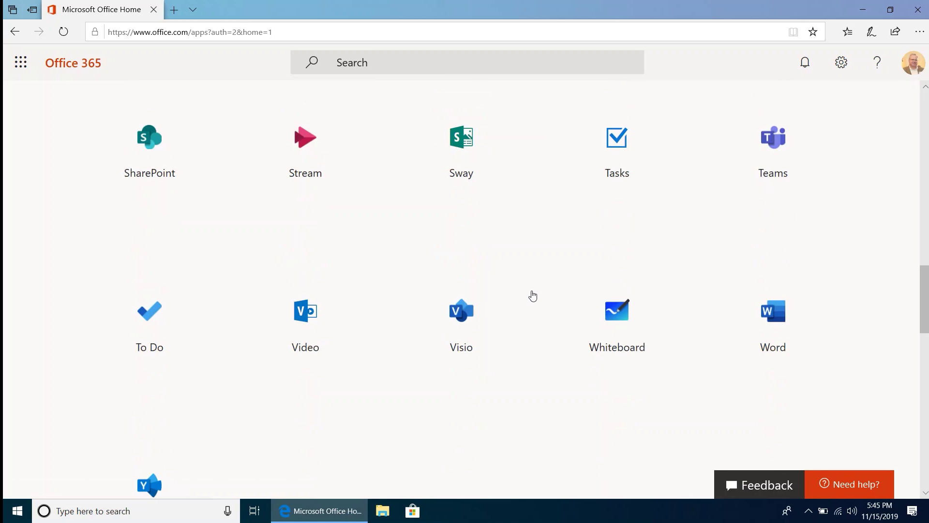
{"action": "scroll", "coordinate": [533, 295], "scroll_direction": "down", "scroll_amount": 8}
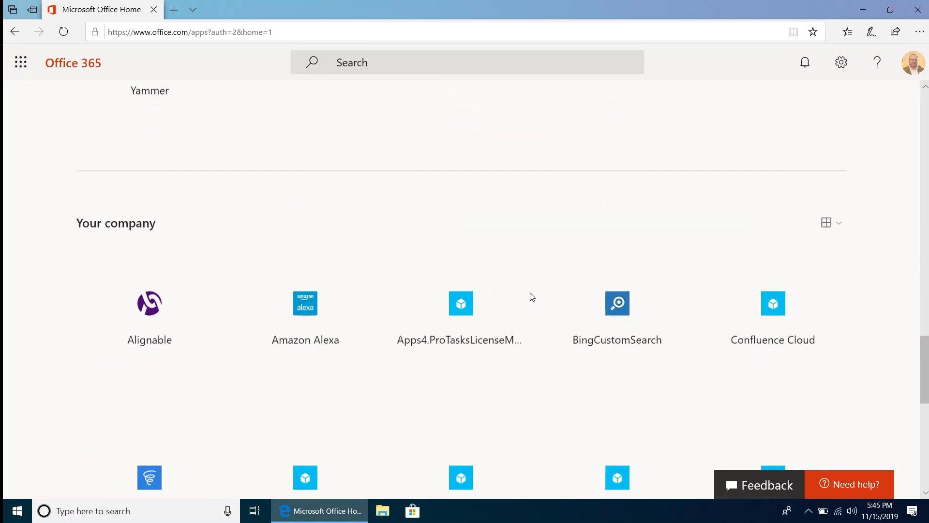
{"action": "scroll", "coordinate": [532, 297], "scroll_direction": "down", "scroll_amount": 5}
{"action": "scroll", "coordinate": [533, 296], "scroll_direction": "up", "scroll_amount": 20}
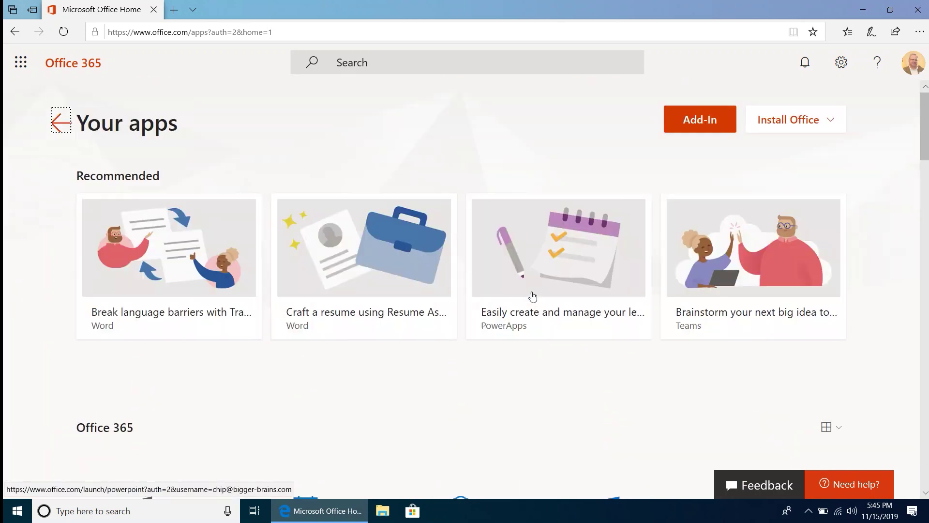
{"action": "left_click", "coordinate": [60, 123]}
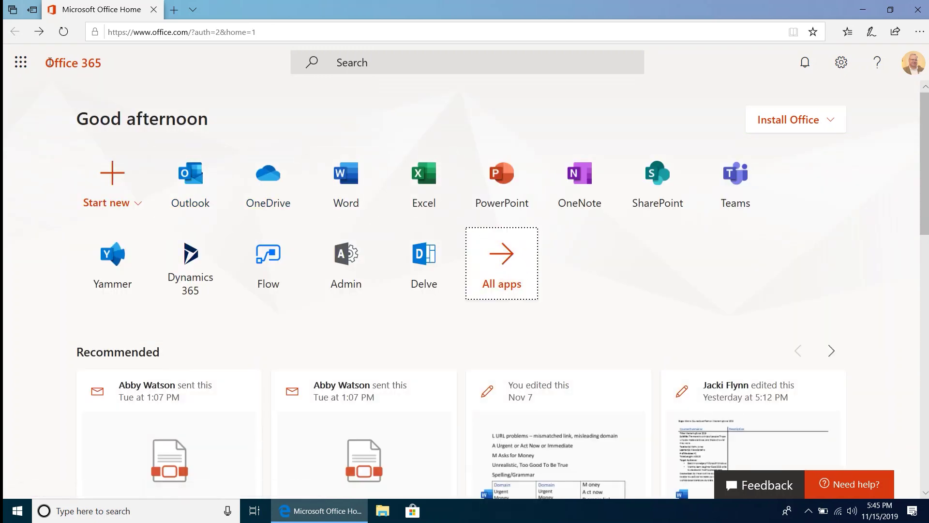
{"action": "left_click", "coordinate": [16, 65]}
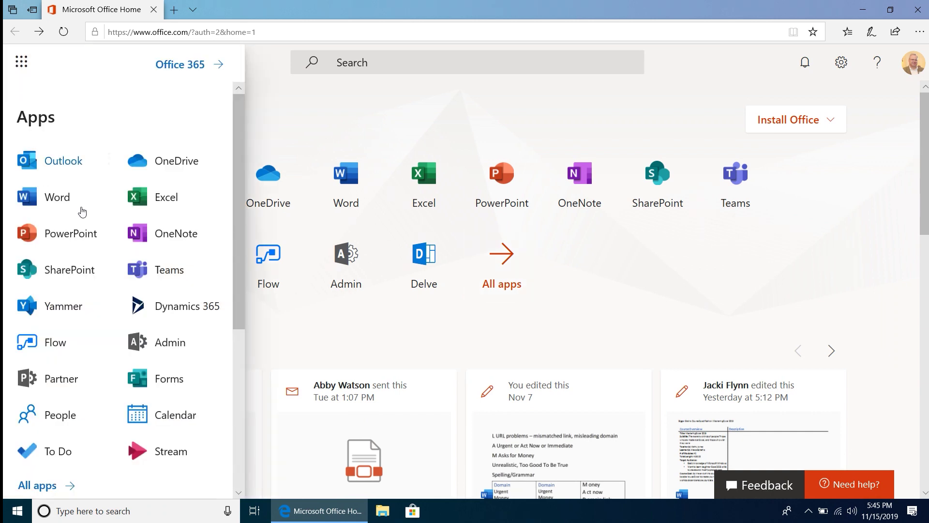
{"action": "scroll", "coordinate": [112, 223], "scroll_direction": "down", "scroll_amount": 1}
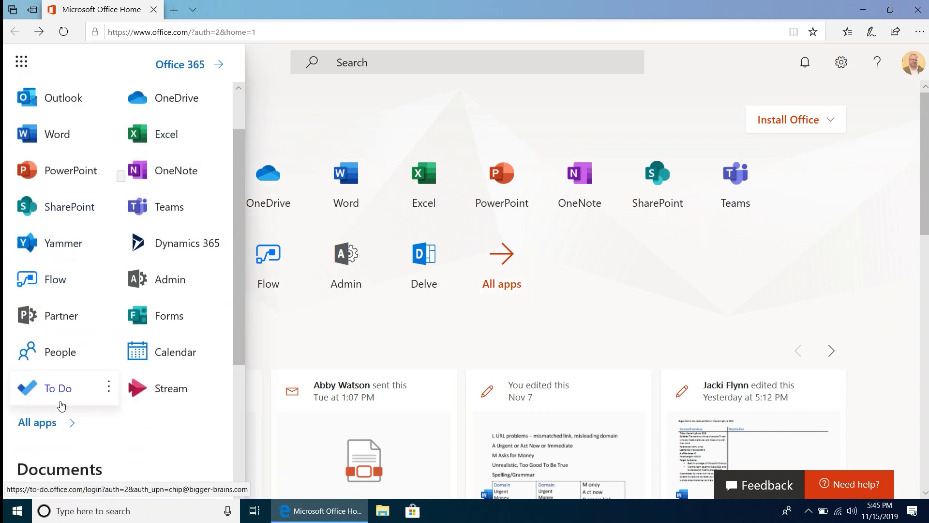
{"action": "left_click", "coordinate": [44, 428]}
{"action": "scroll", "coordinate": [129, 228], "scroll_direction": "down", "scroll_amount": 5}
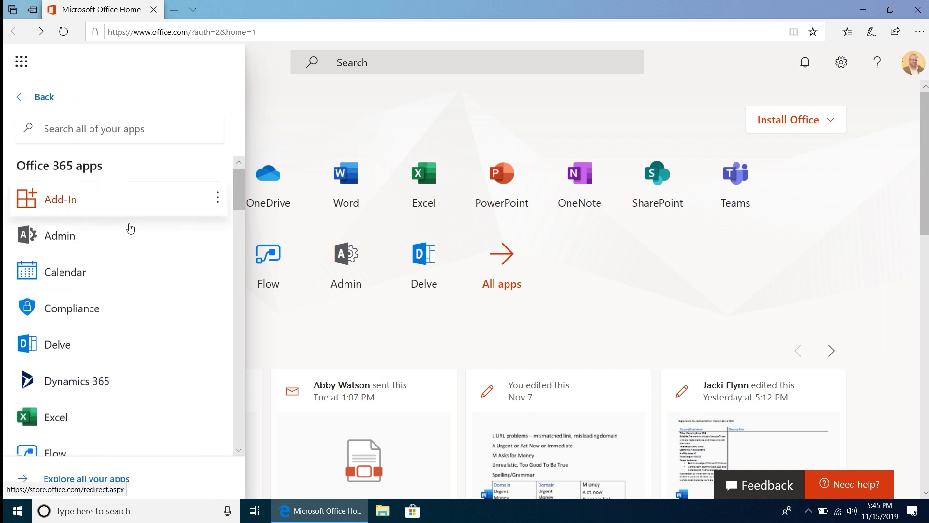
{"action": "scroll", "coordinate": [125, 240], "scroll_direction": "down", "scroll_amount": 5}
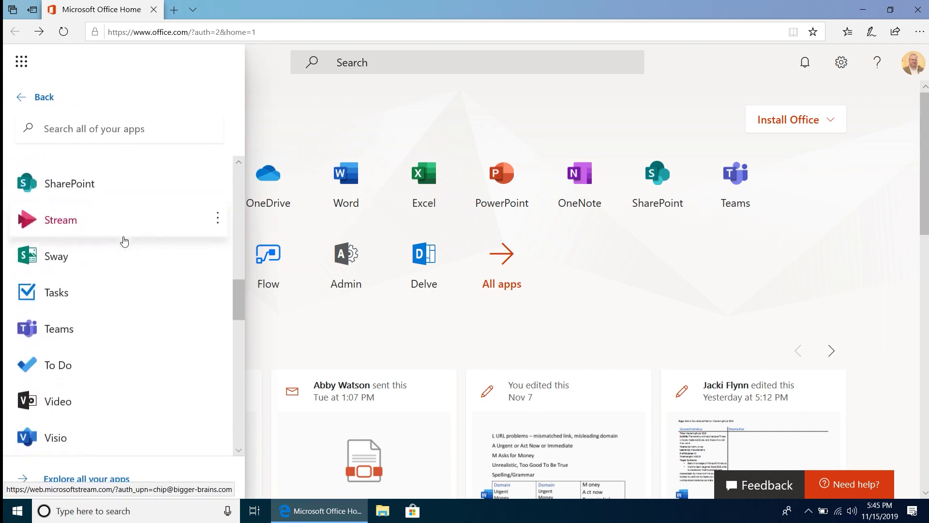
{"action": "scroll", "coordinate": [125, 241], "scroll_direction": "down", "scroll_amount": 5}
{"action": "scroll", "coordinate": [125, 240], "scroll_direction": "up", "scroll_amount": 15}
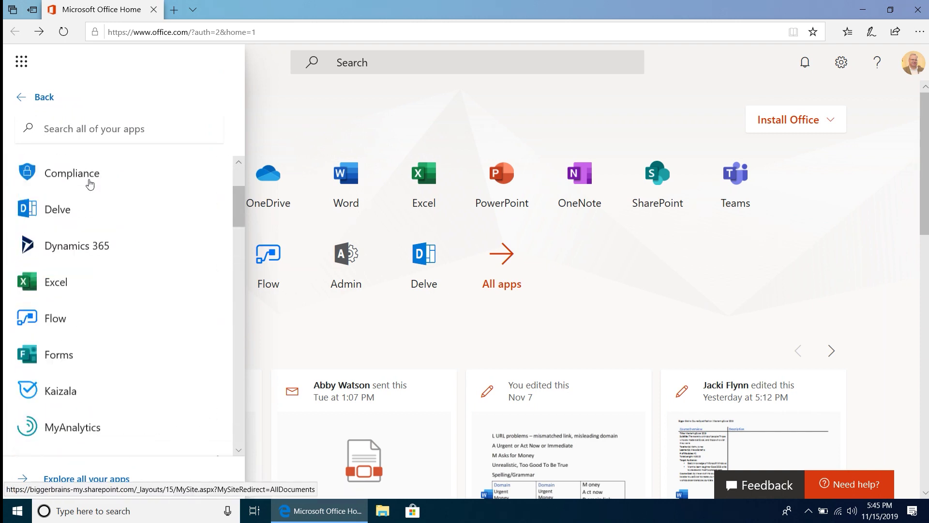
{"action": "left_click", "coordinate": [43, 98]}
{"action": "left_click", "coordinate": [316, 127]}
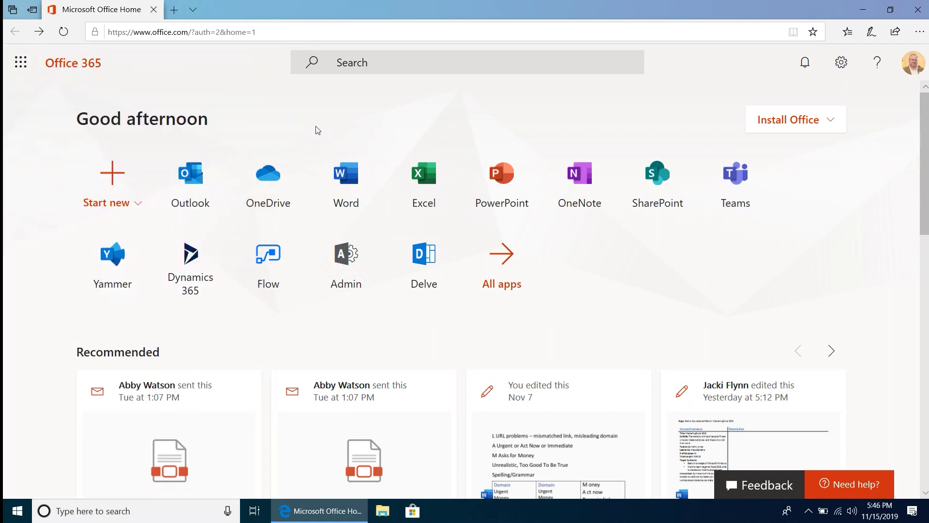
{"action": "left_click", "coordinate": [121, 186]}
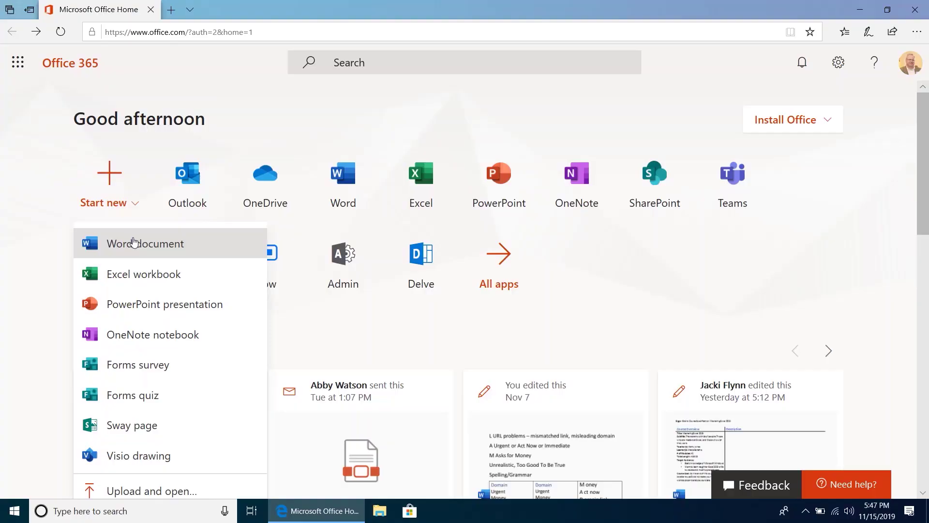
- Create a blank Word document reading 'hi Ben', rename it 'hi ben1', and close it
{"action": "left_click", "coordinate": [228, 243]}
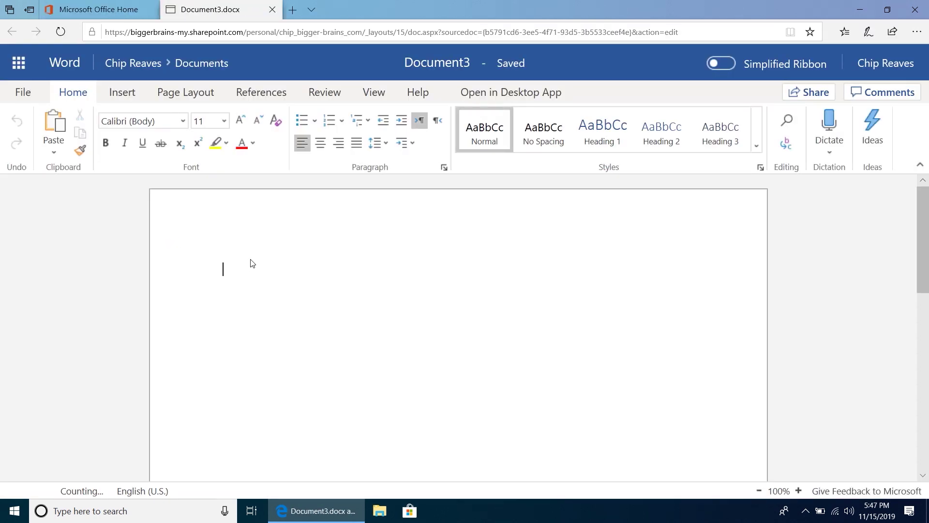
{"action": "type", "text": "hi Ben"}
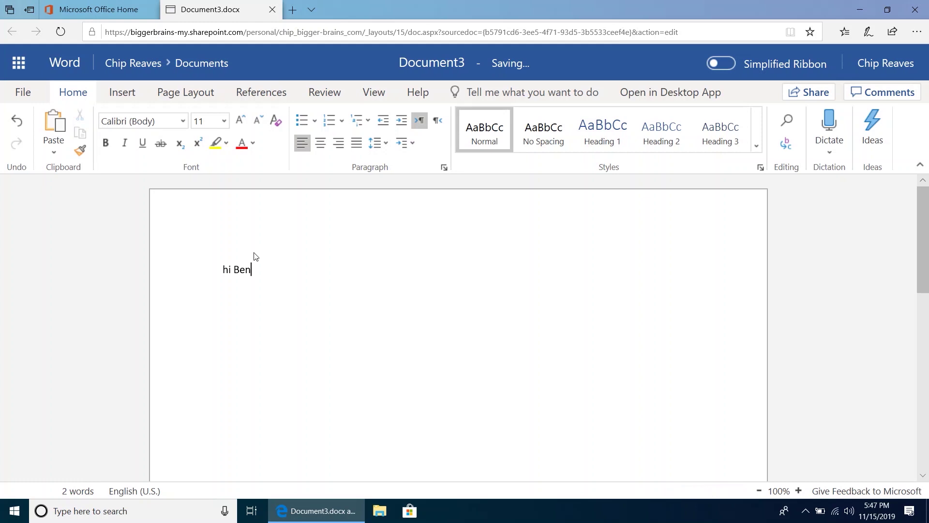
{"action": "left_click", "coordinate": [422, 65]}
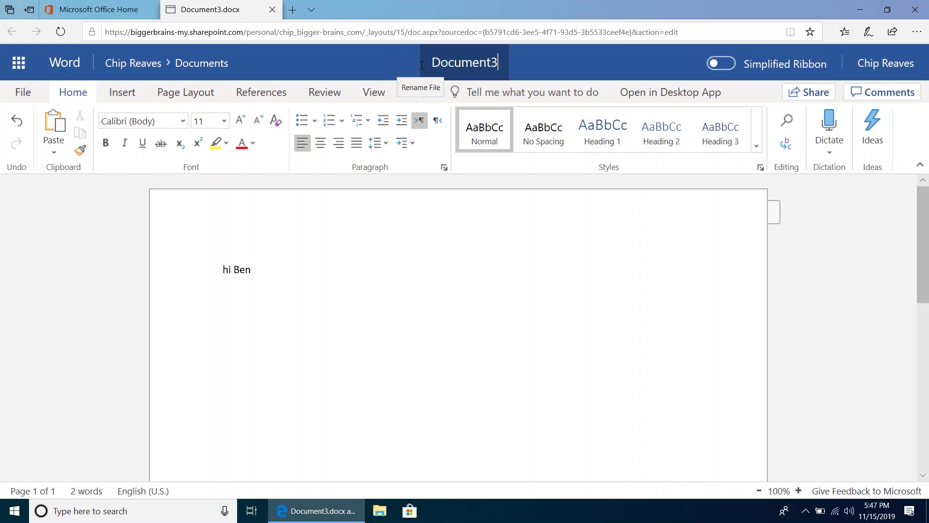
{"action": "key", "text": "BackSpace"}
{"action": "key", "text": "BackSpace"}
{"action": "key", "text": "BackSpace"}
{"action": "key", "text": "BackSpace"}
{"action": "key", "text": "BackSpace"}
{"action": "key", "text": "BackSpace"}
{"action": "key", "text": "BackSpace"}
{"action": "key", "text": "BackSpace"}
{"action": "key", "text": "BackSpace"}
{"action": "type", "text": "hi"}
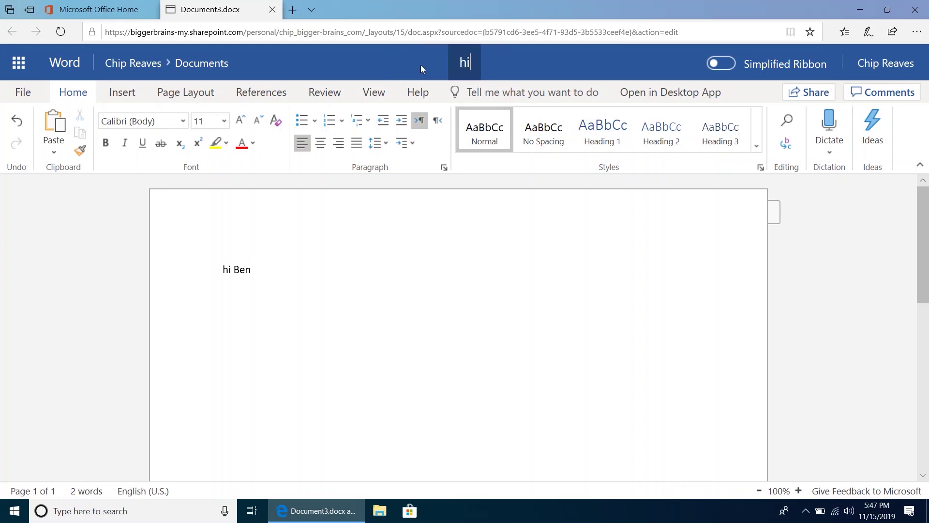
{"action": "type", "text": " ben1"}
{"action": "key", "text": "Return"}
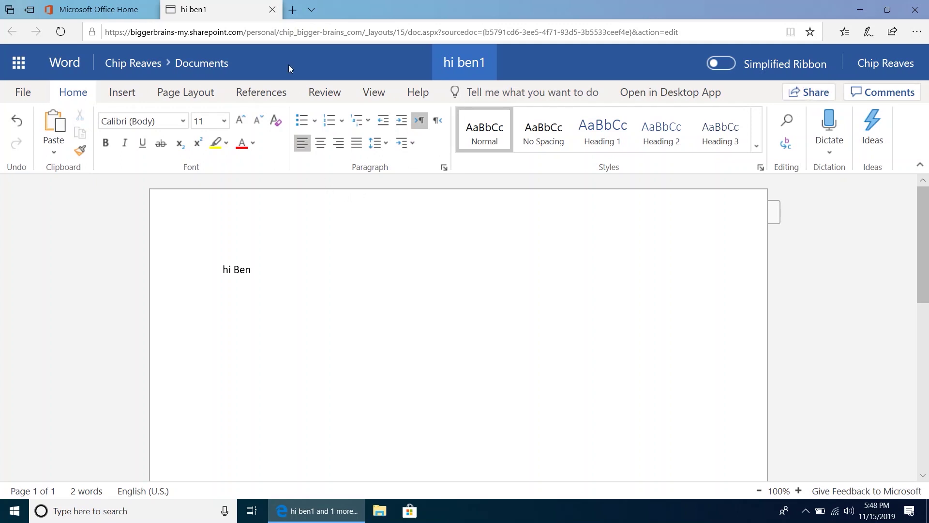
{"action": "left_click", "coordinate": [273, 9]}
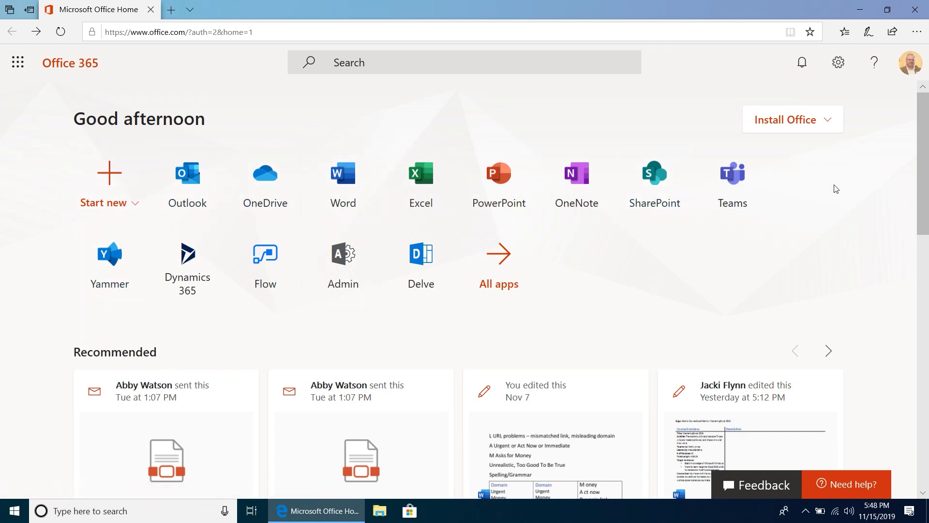
- Pick an option from the Install Office dropdown to reach My account's Apps & devices
{"action": "left_click", "coordinate": [827, 124]}
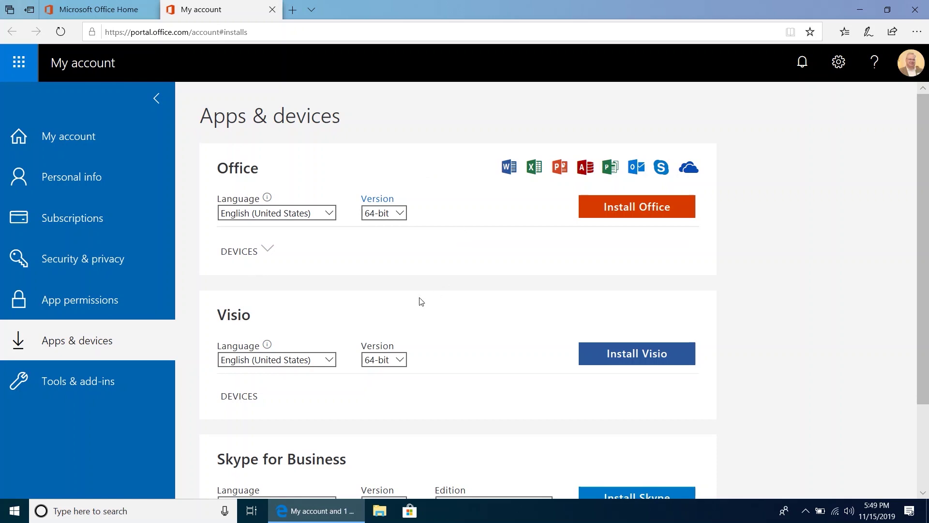
- Choose français (France) as Visio's install language, then close the My account tab
{"action": "scroll", "coordinate": [520, 352], "scroll_direction": "down", "scroll_amount": 1}
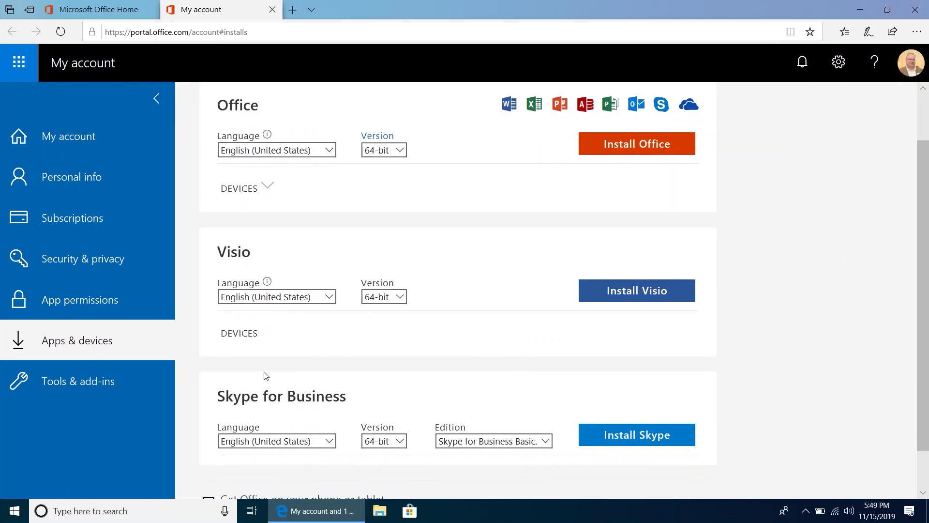
{"action": "scroll", "coordinate": [425, 344], "scroll_direction": "up", "scroll_amount": 1}
{"action": "scroll", "coordinate": [408, 343], "scroll_direction": "down", "scroll_amount": 1}
{"action": "scroll", "coordinate": [430, 229], "scroll_direction": "up", "scroll_amount": 1}
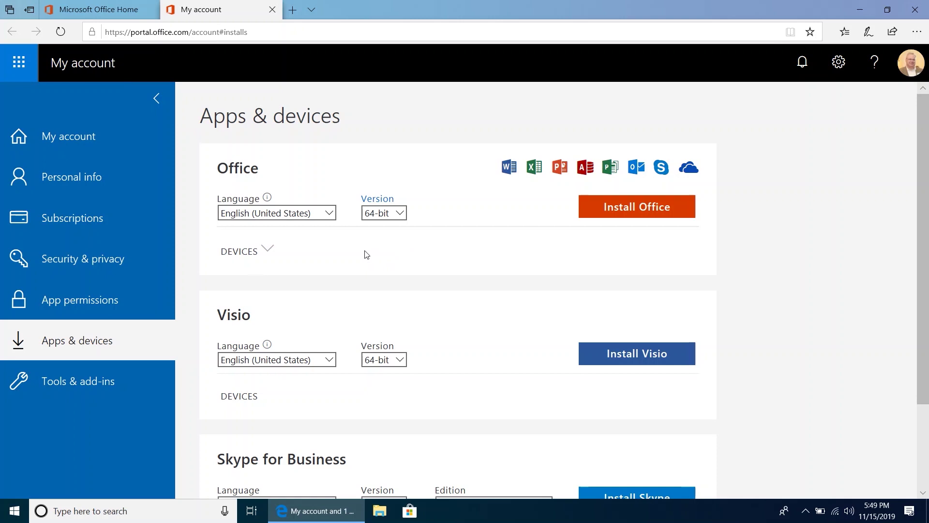
{"action": "left_click", "coordinate": [329, 360]}
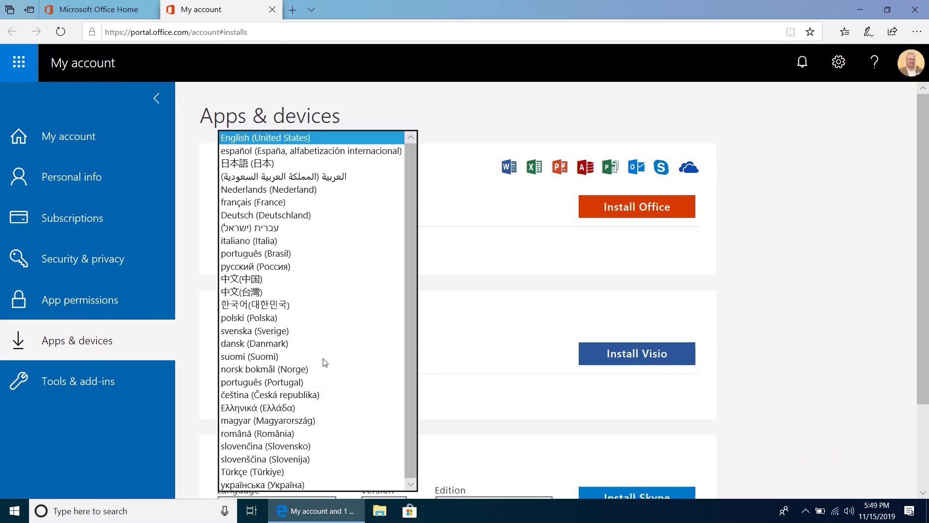
{"action": "left_click", "coordinate": [287, 210]}
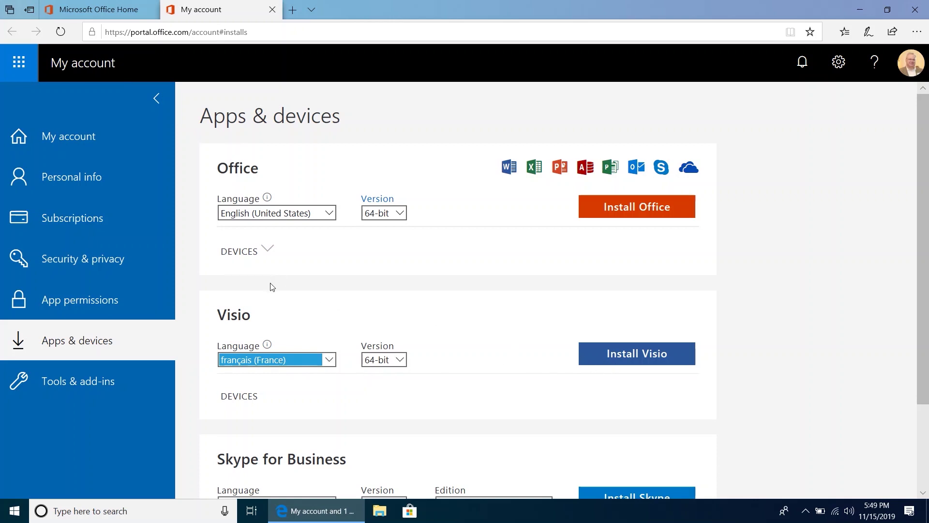
{"action": "left_click", "coordinate": [273, 9]}
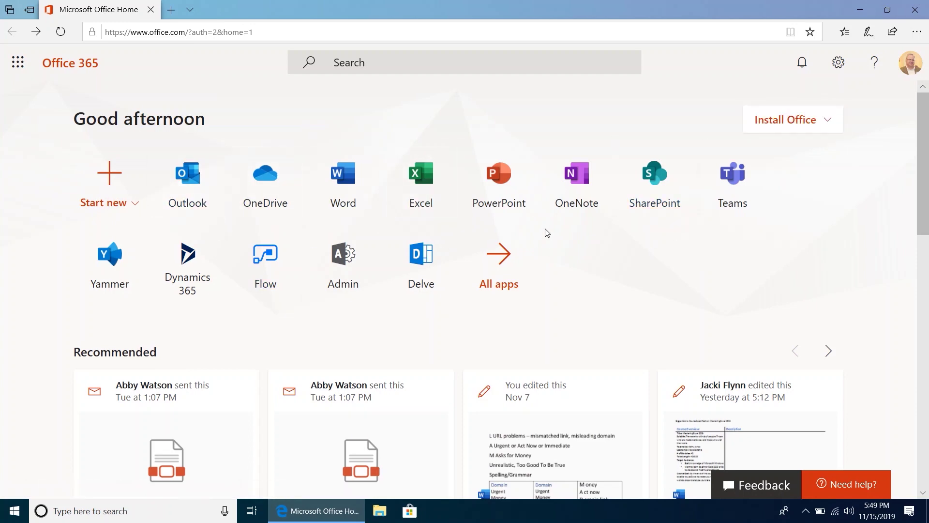
- Scroll down the home page to the Recommended and Recent files sections
{"action": "scroll", "coordinate": [546, 244], "scroll_direction": "down", "scroll_amount": 5}
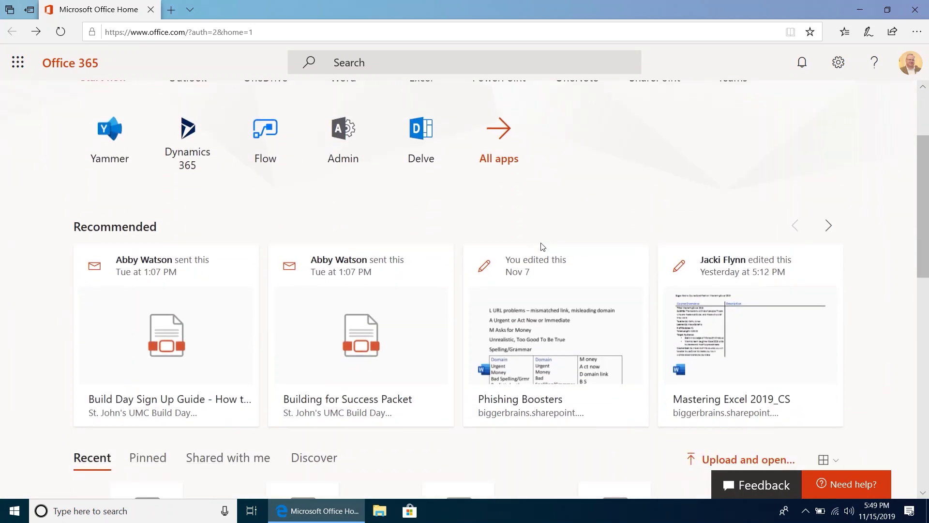
{"action": "scroll", "coordinate": [538, 248], "scroll_direction": "down", "scroll_amount": 1}
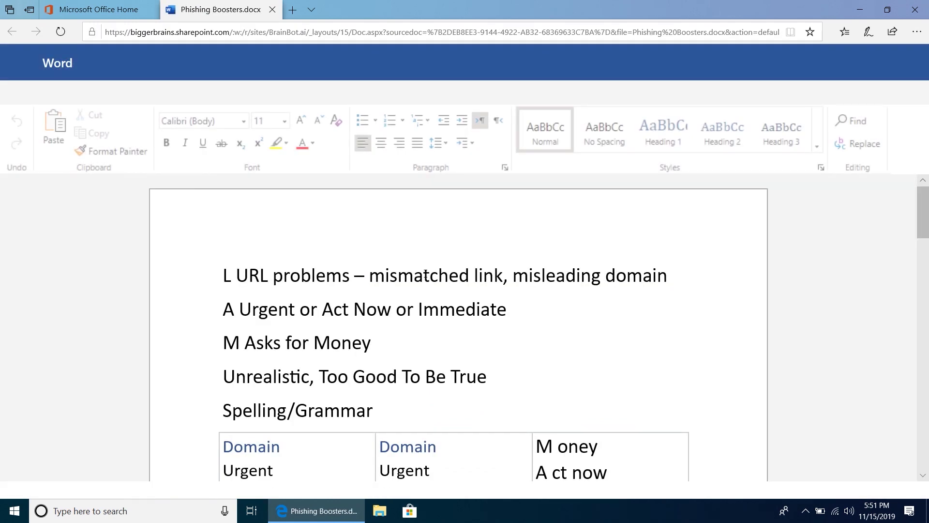
- Close the Phishing Boosters document and open the first Recommended file card
{"action": "left_click", "coordinate": [273, 10]}
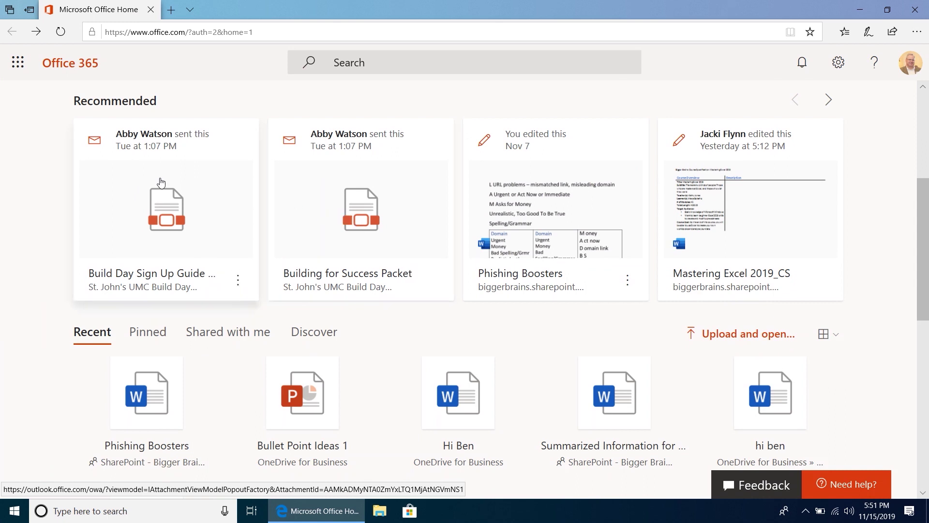
{"action": "left_click", "coordinate": [163, 201]}
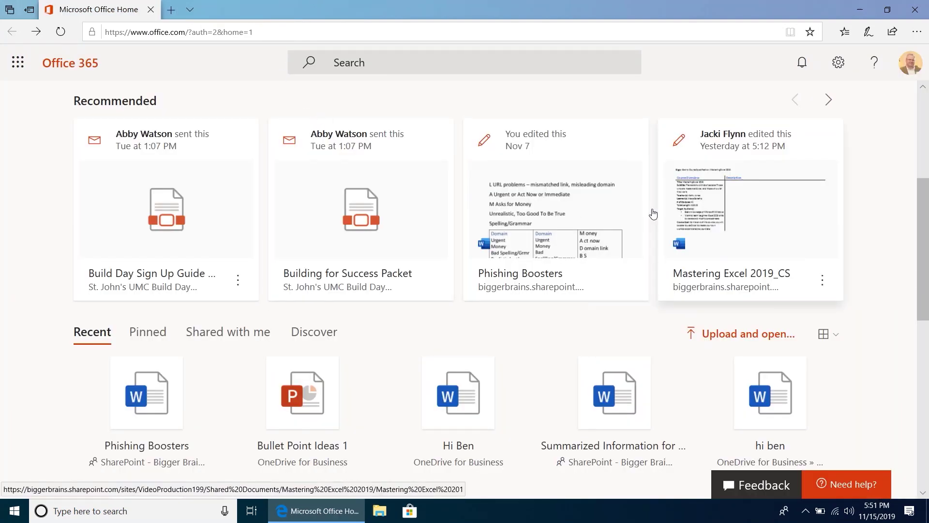
- Advance the Recommended files two sets, then scroll down to the Recent files list
{"action": "left_click", "coordinate": [829, 100]}
{"action": "left_click", "coordinate": [829, 100]}
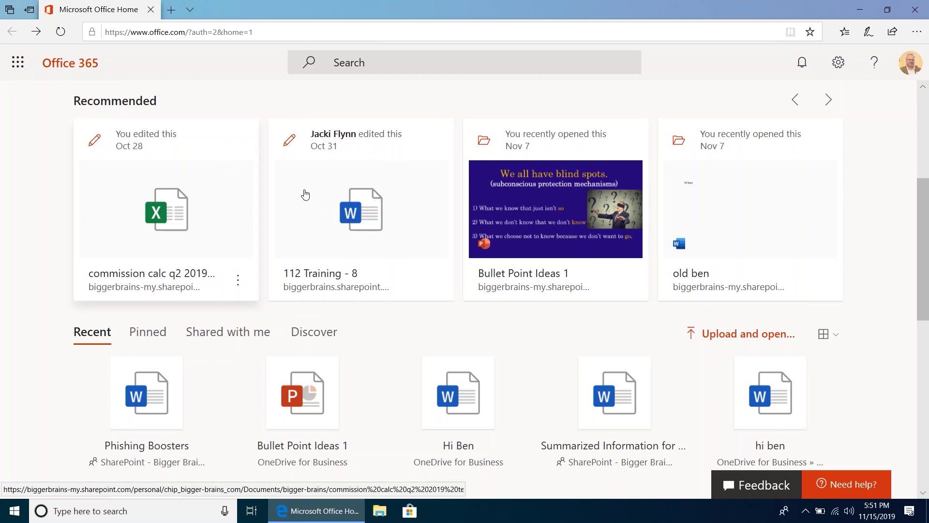
{"action": "scroll", "coordinate": [391, 237], "scroll_direction": "down", "scroll_amount": 3}
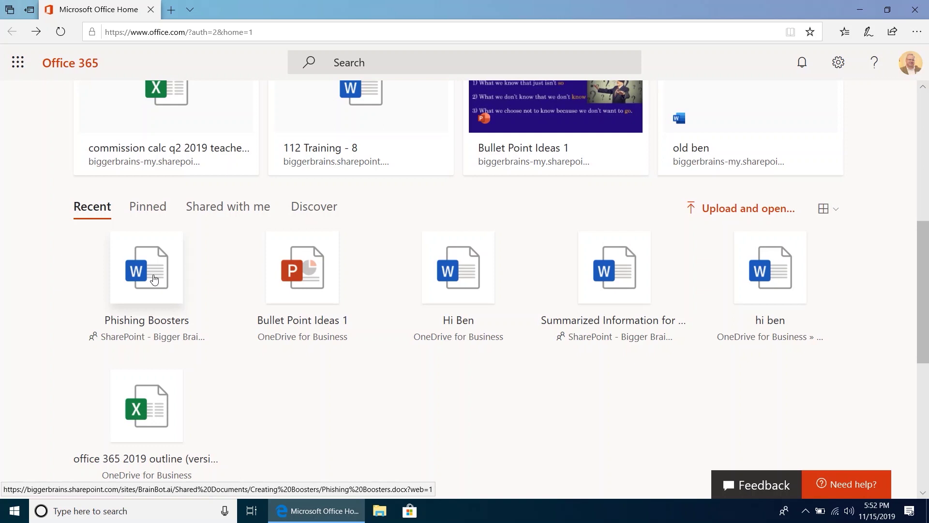
- Show the Pinned files: Bigger Brains Bundles Q1 2019 and 20x2020 Prospect Tracking
{"action": "left_click", "coordinate": [155, 212]}
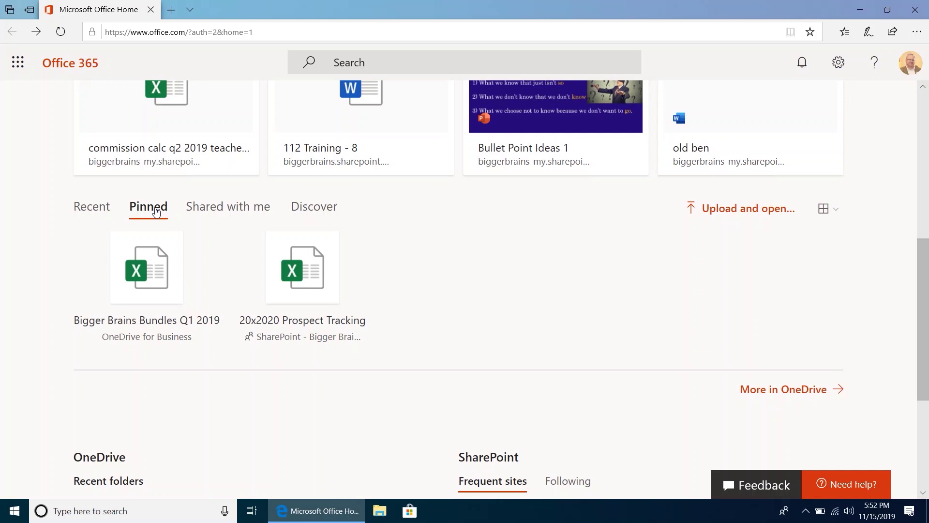
- Pin the Hi Ben document from the Recent files list
{"action": "left_click", "coordinate": [95, 207]}
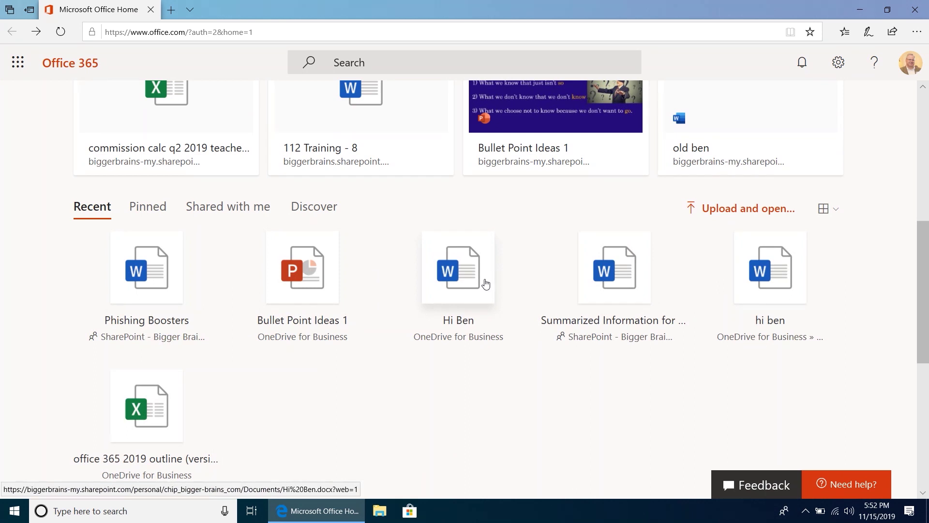
{"action": "right_click", "coordinate": [468, 283]}
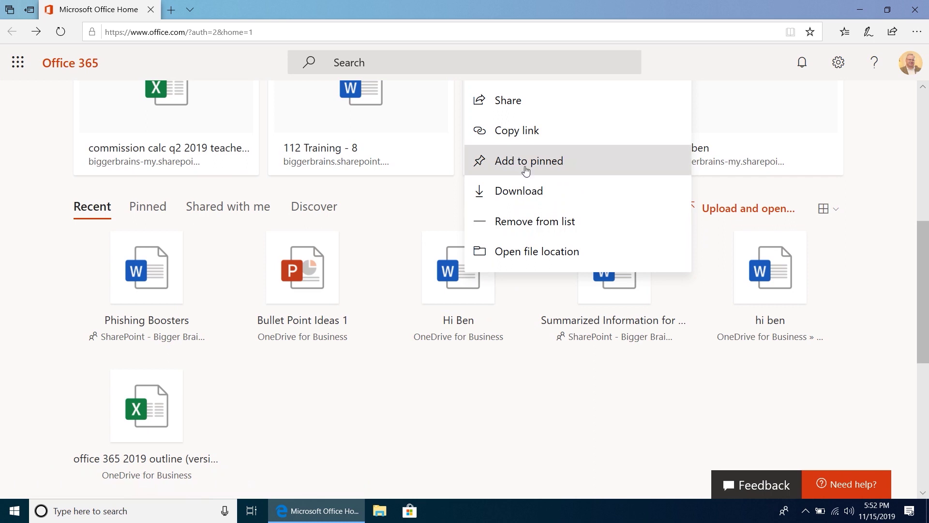
{"action": "left_click", "coordinate": [526, 162]}
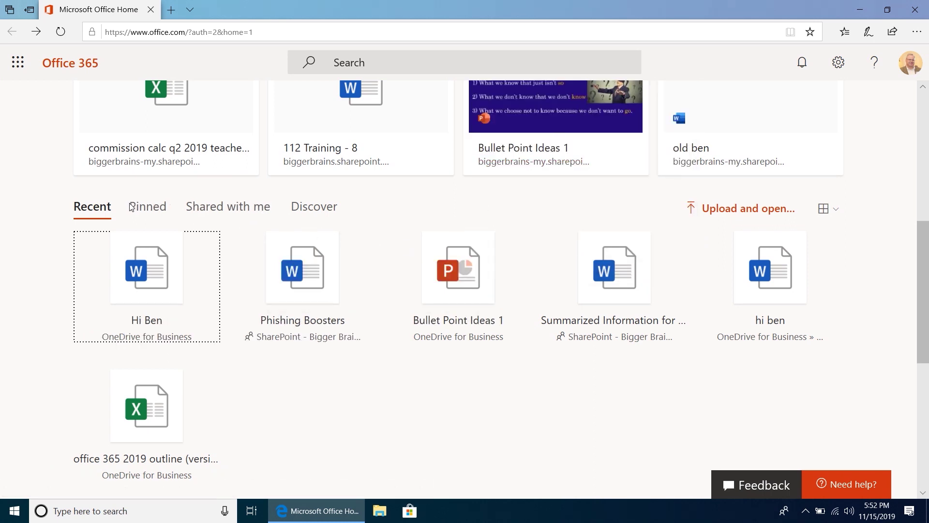
- Remove Hi Ben from the Pinned list, then show the Shared with me files
{"action": "left_click", "coordinate": [144, 208]}
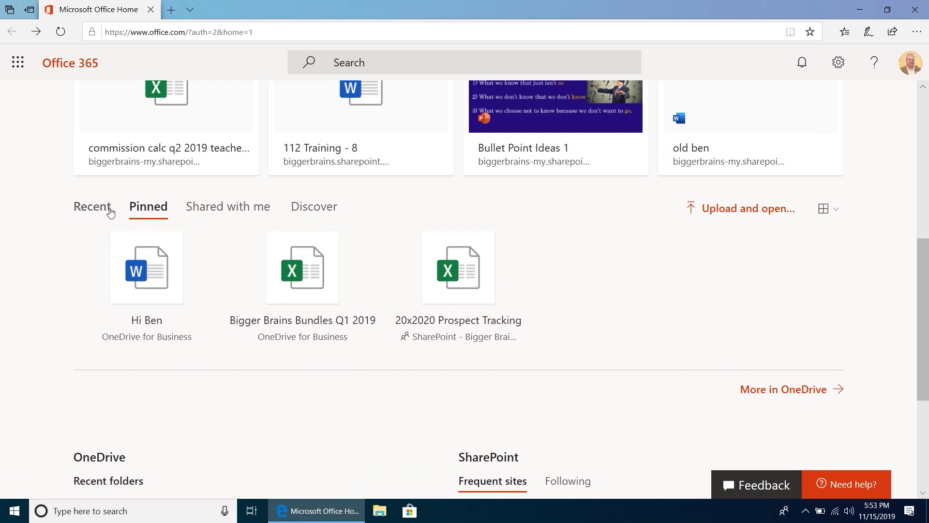
{"action": "right_click", "coordinate": [162, 274]}
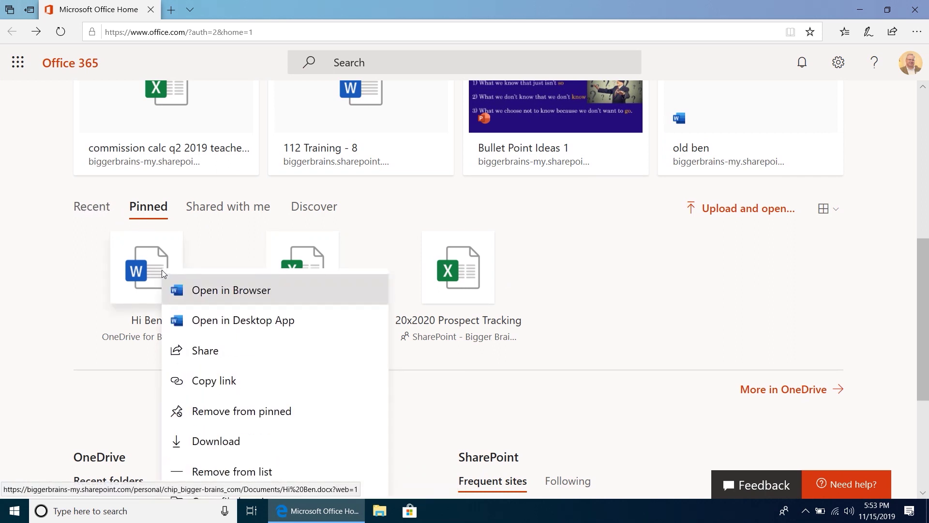
{"action": "left_click", "coordinate": [209, 416]}
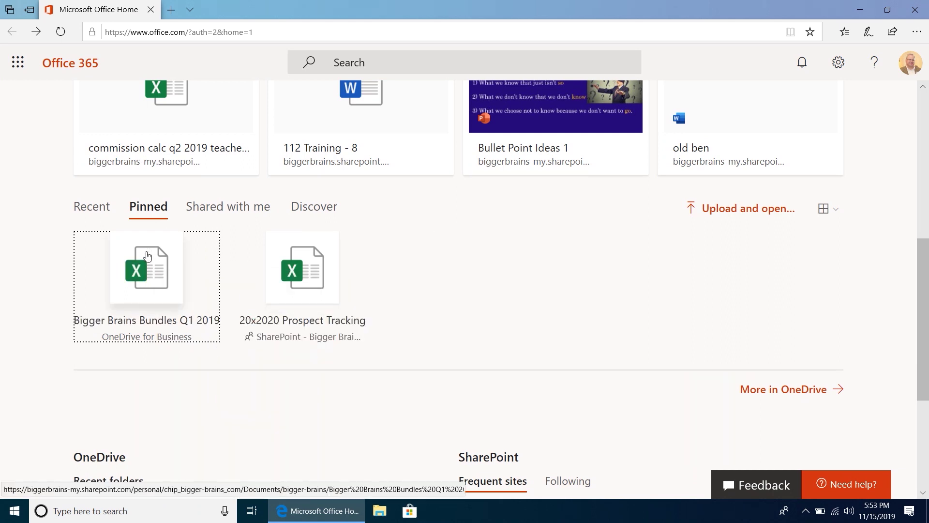
{"action": "left_click", "coordinate": [217, 212]}
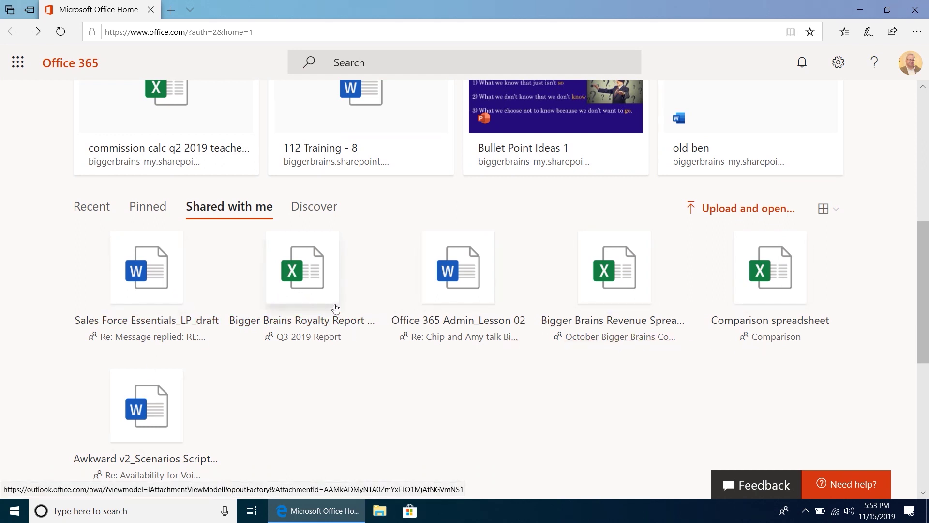
- Scroll through the Discover cards of colleagues' recent edits, then start the Upload and open option
{"action": "left_click", "coordinate": [323, 216]}
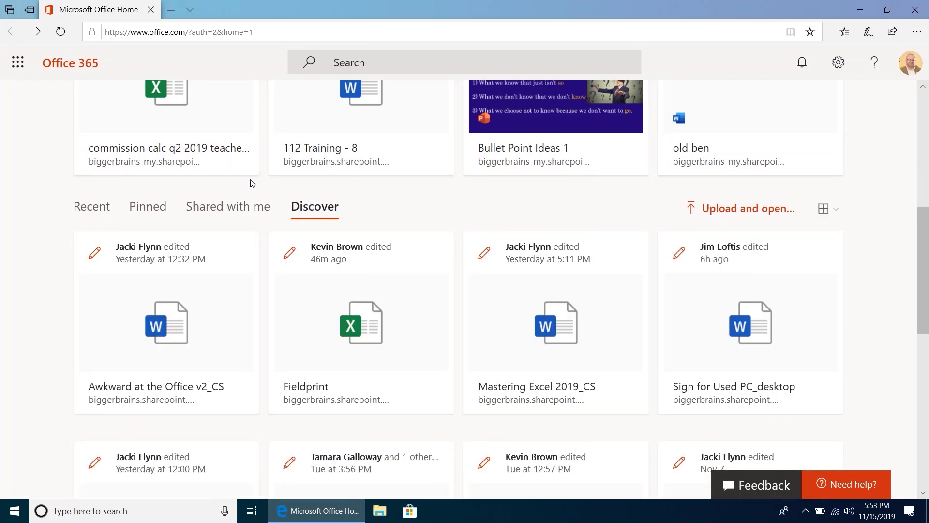
{"action": "scroll", "coordinate": [251, 182], "scroll_direction": "up", "scroll_amount": 3}
{"action": "scroll", "coordinate": [251, 183], "scroll_direction": "down", "scroll_amount": 3}
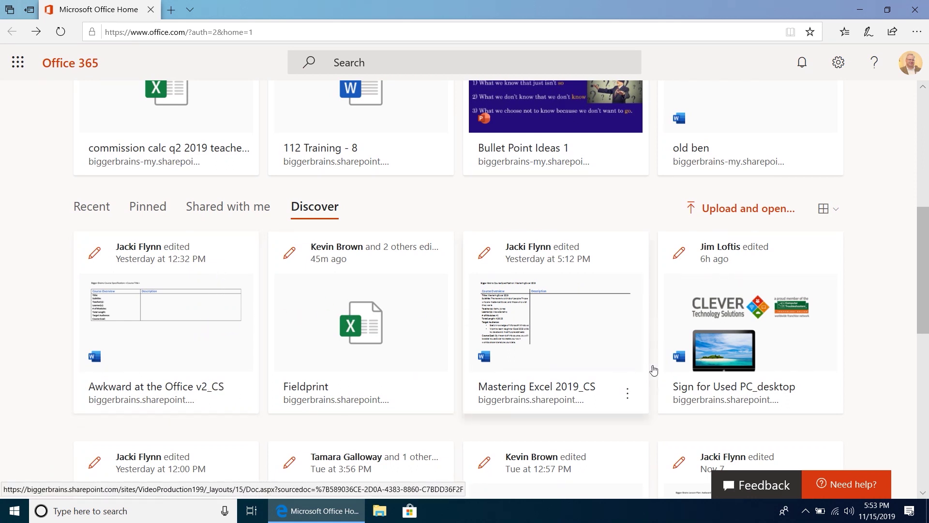
{"action": "scroll", "coordinate": [668, 371], "scroll_direction": "down", "scroll_amount": 1}
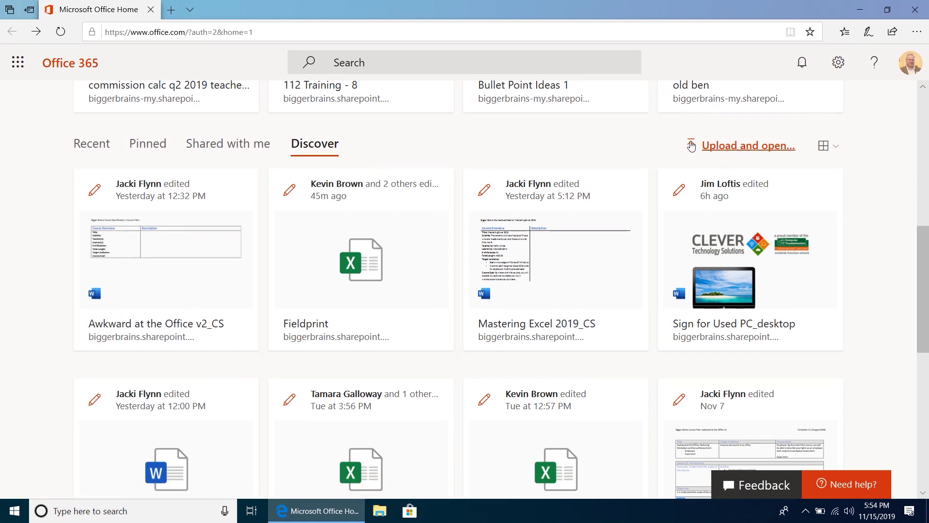
{"action": "left_click", "coordinate": [730, 154]}
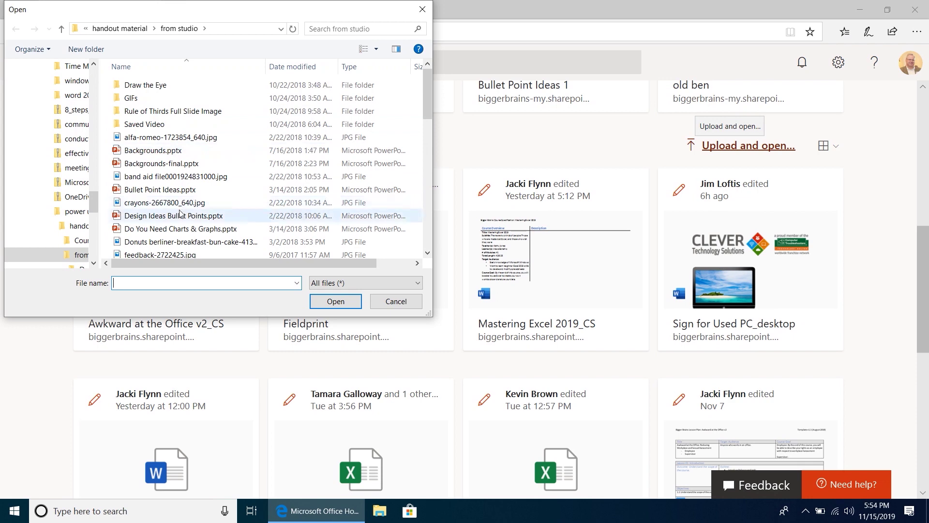
- Select Backgrounds.pptx in the Open dialog and upload it to OneDrive
{"action": "left_click", "coordinate": [160, 151]}
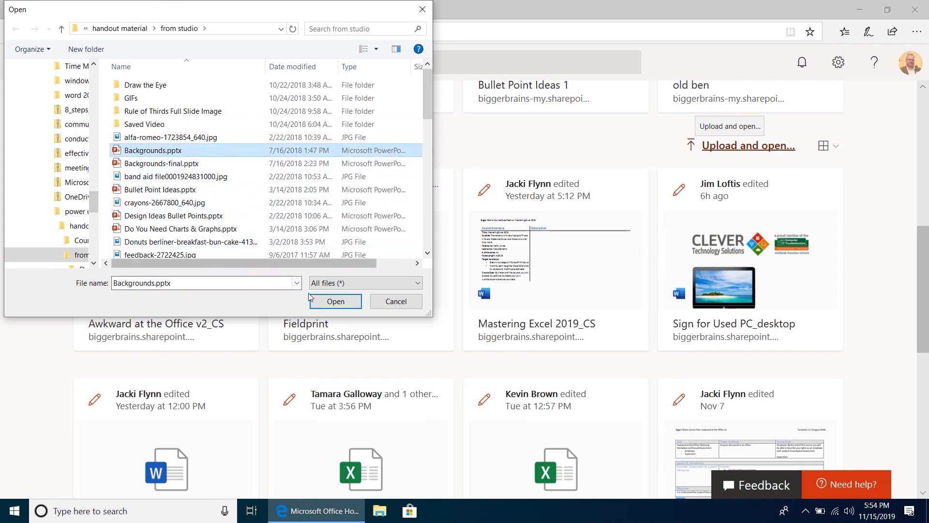
{"action": "left_click", "coordinate": [336, 301]}
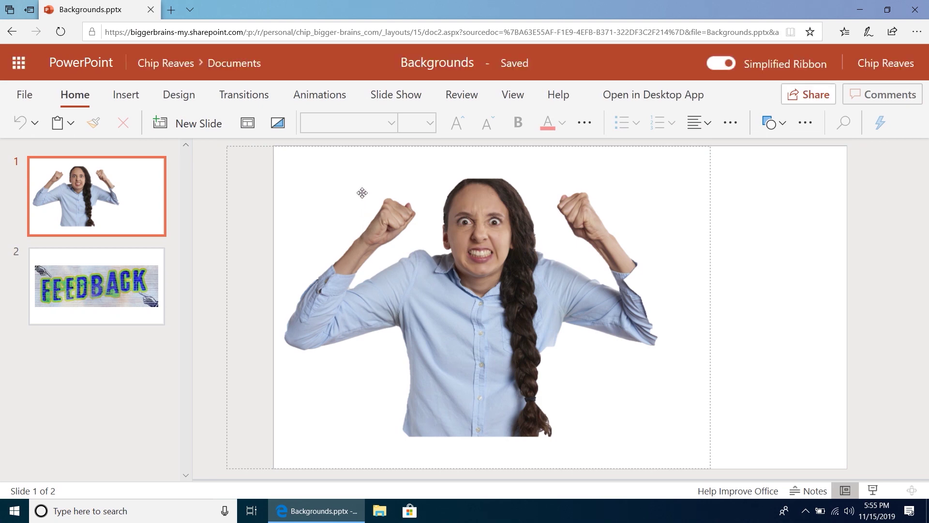
- Go back to the Office home page and switch the Recent files layout to List
{"action": "left_click", "coordinate": [16, 44]}
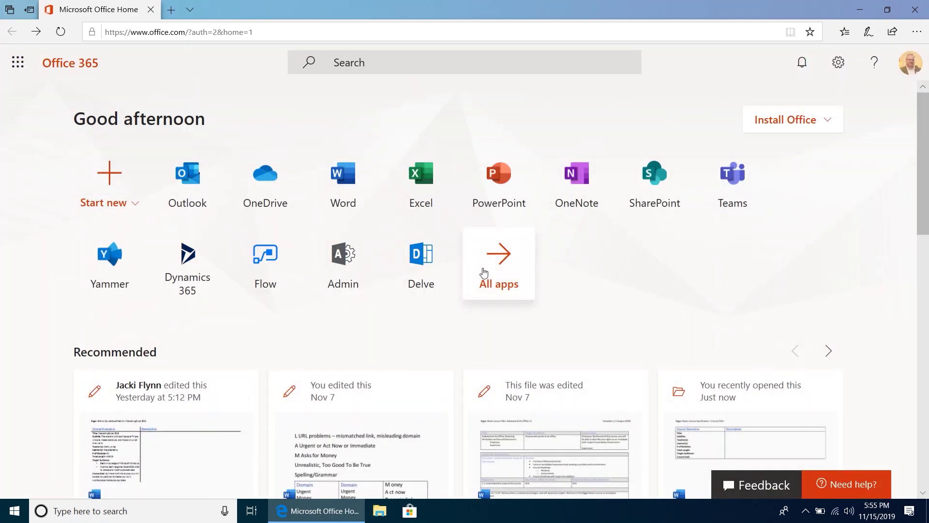
{"action": "scroll", "coordinate": [484, 273], "scroll_direction": "down", "scroll_amount": 3}
{"action": "scroll", "coordinate": [484, 273], "scroll_direction": "down", "scroll_amount": 5}
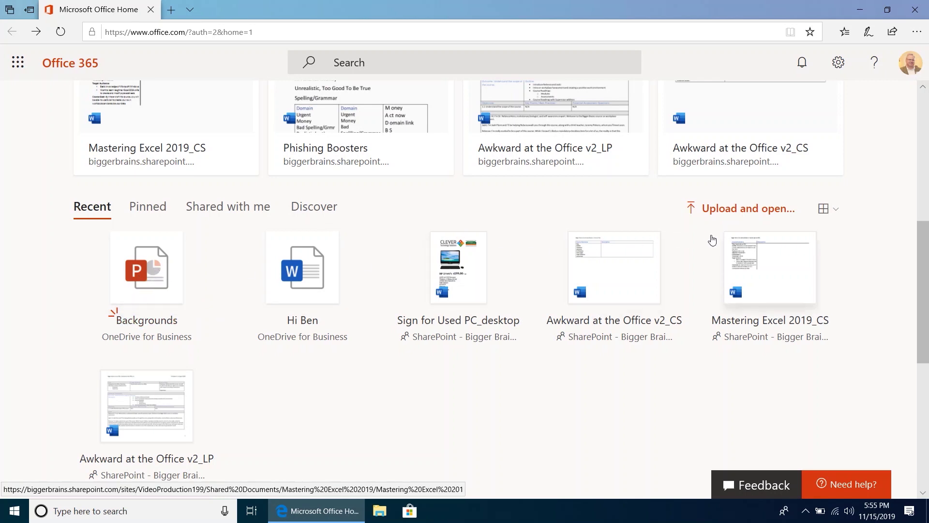
{"action": "left_click", "coordinate": [836, 210]}
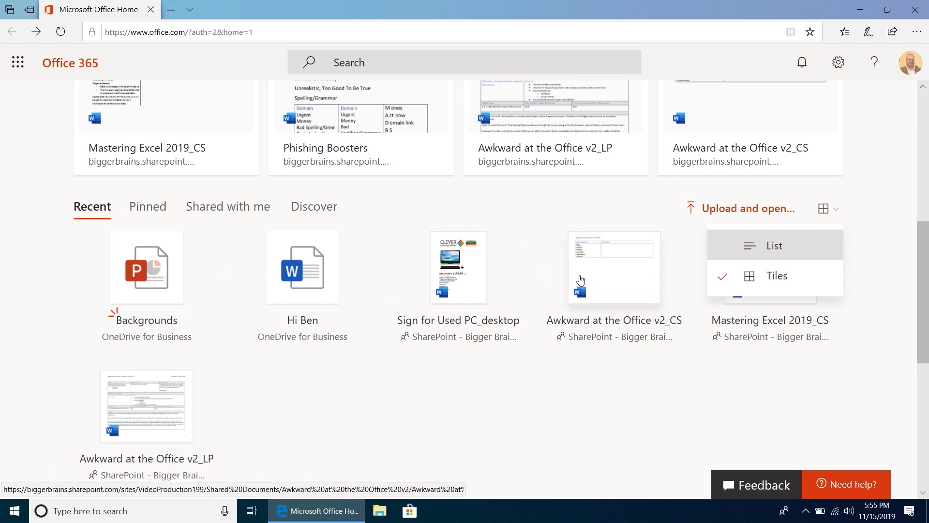
{"action": "left_click", "coordinate": [768, 247]}
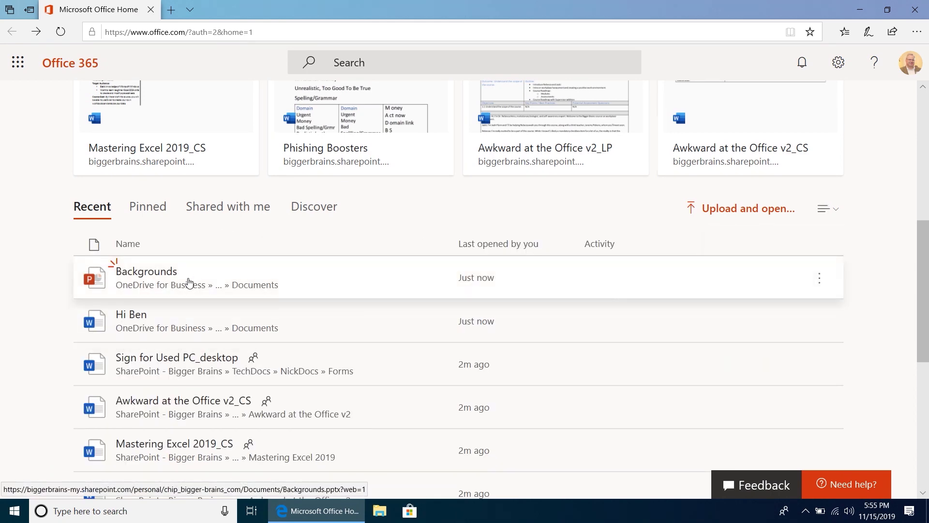
{"action": "scroll", "coordinate": [193, 289], "scroll_direction": "down", "scroll_amount": 1}
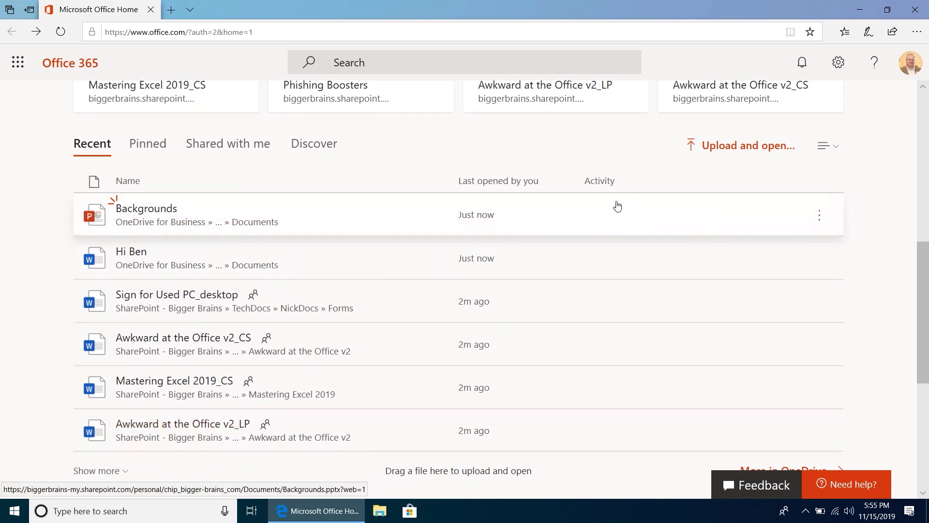
{"action": "right_click", "coordinate": [304, 221]}
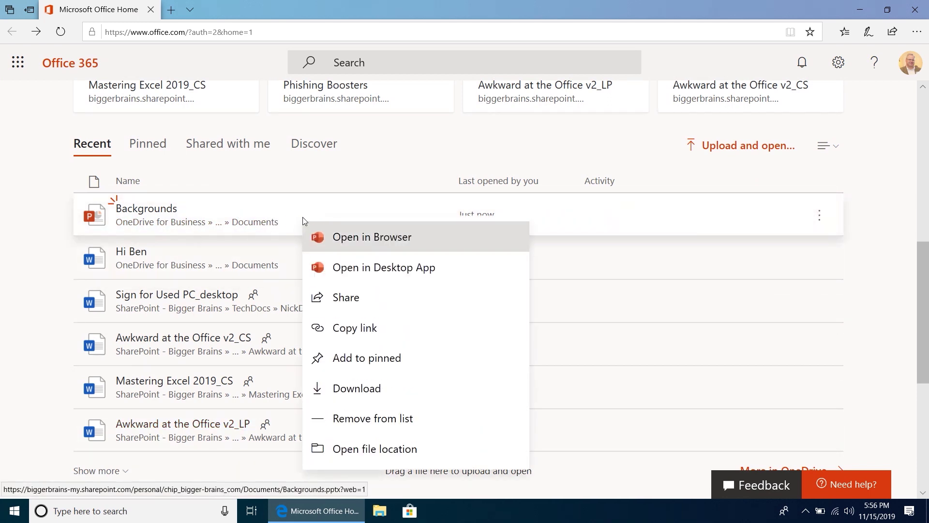
{"action": "left_click", "coordinate": [820, 214]}
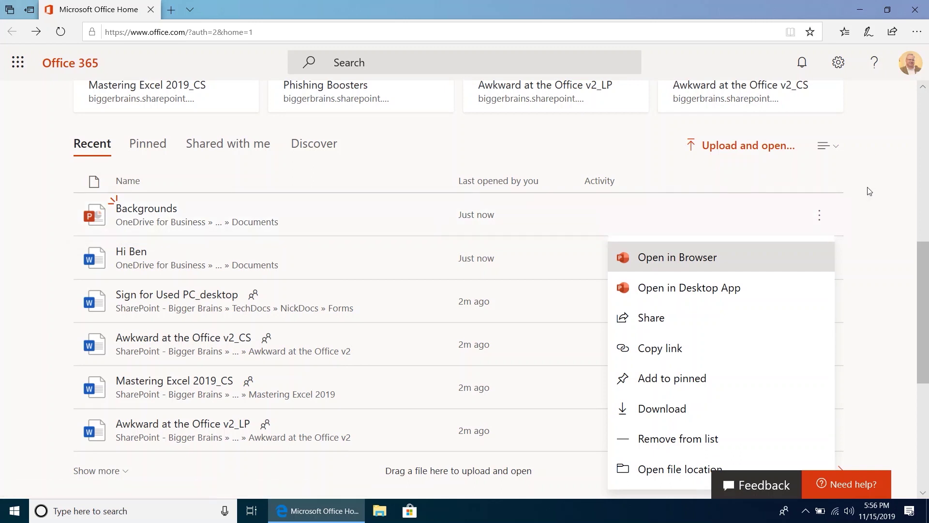
{"action": "left_click", "coordinate": [866, 213]}
{"action": "scroll", "coordinate": [200, 144], "scroll_direction": "down", "scroll_amount": 3}
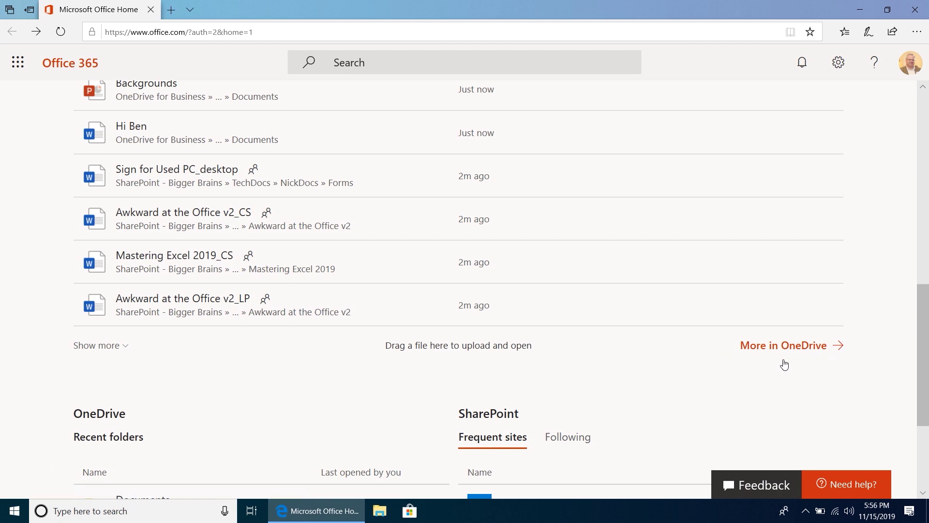
{"action": "scroll", "coordinate": [727, 374], "scroll_direction": "down", "scroll_amount": 1}
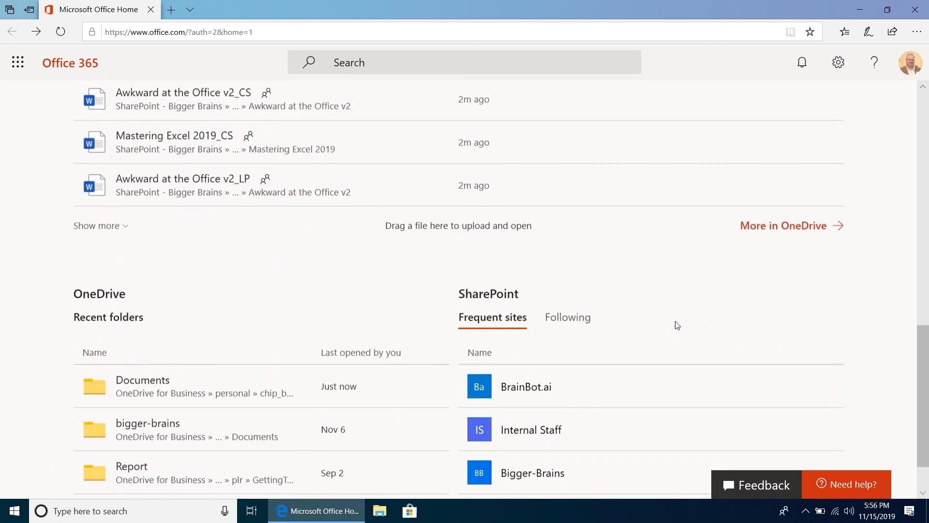
{"action": "scroll", "coordinate": [677, 325], "scroll_direction": "down", "scroll_amount": 2}
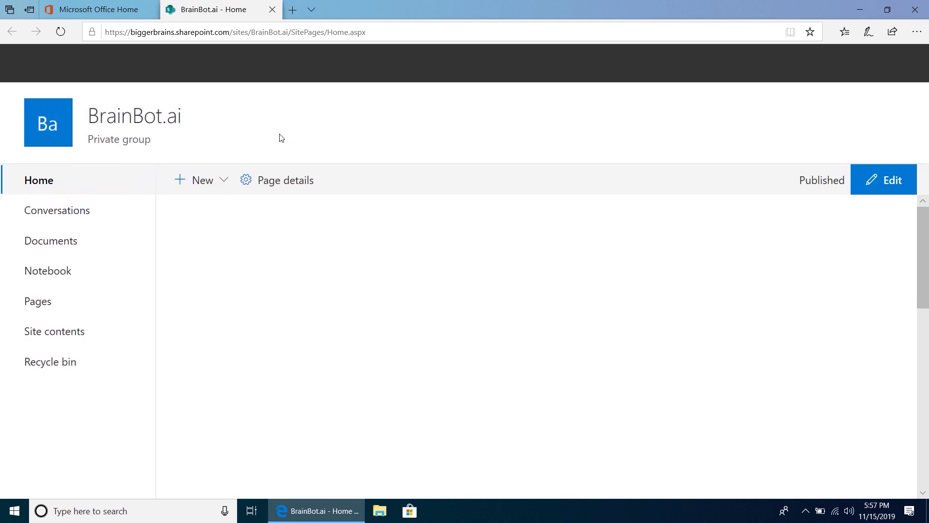
- Close the BrainBot.ai SharePoint site tab to return to the Office home page
{"action": "left_click", "coordinate": [272, 10]}
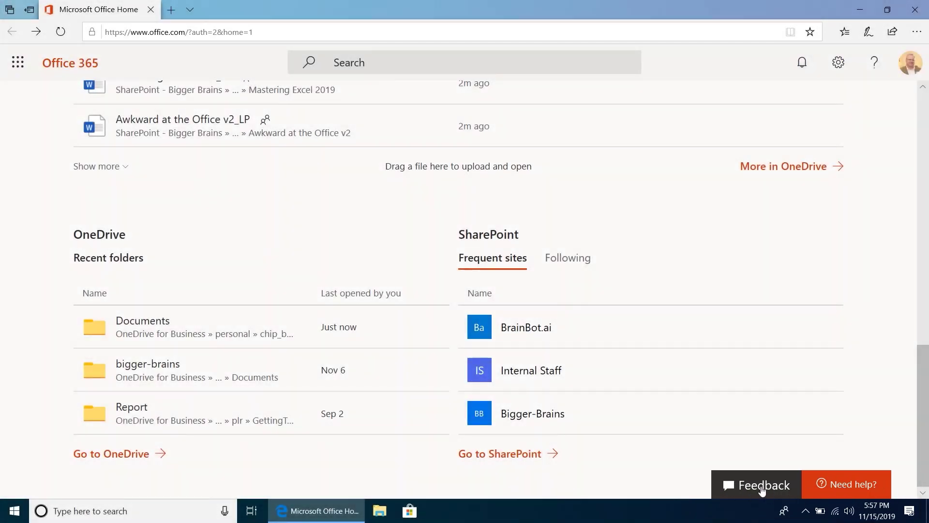
{"action": "left_click", "coordinate": [761, 488]}
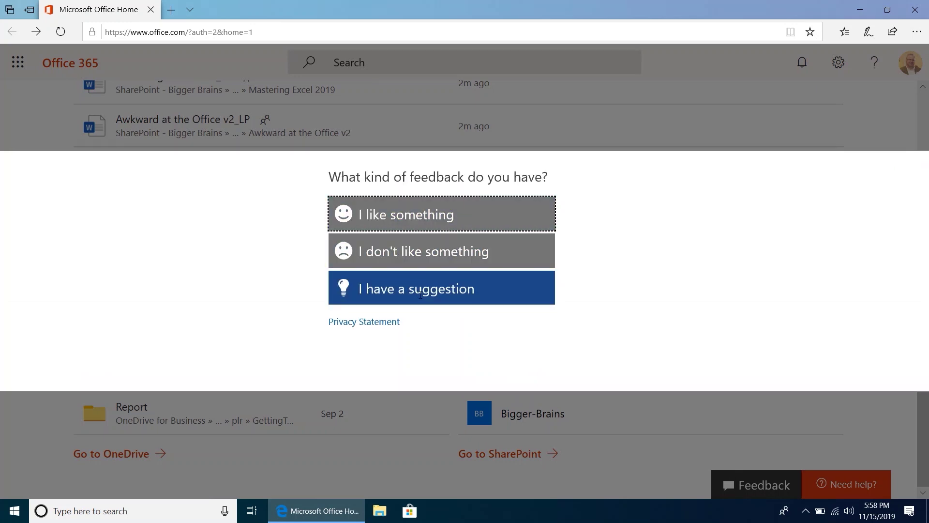
{"action": "left_click", "coordinate": [575, 413]}
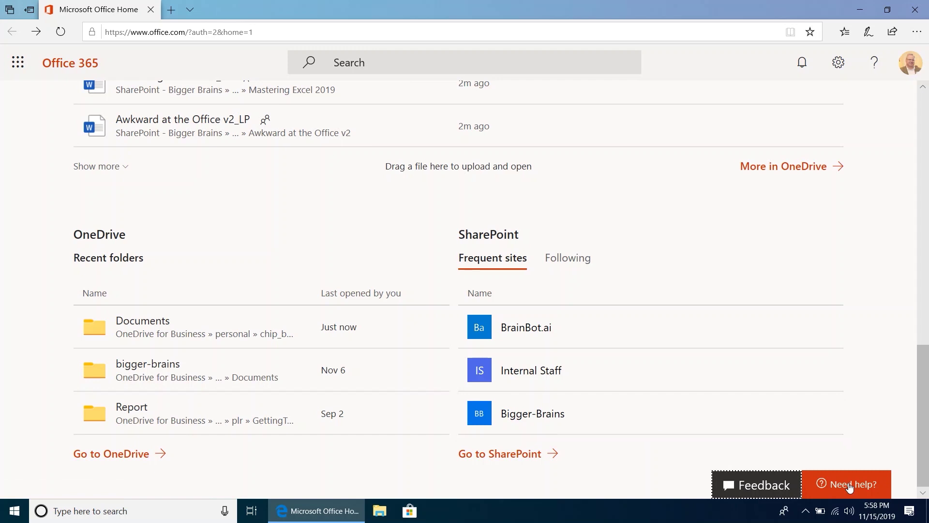